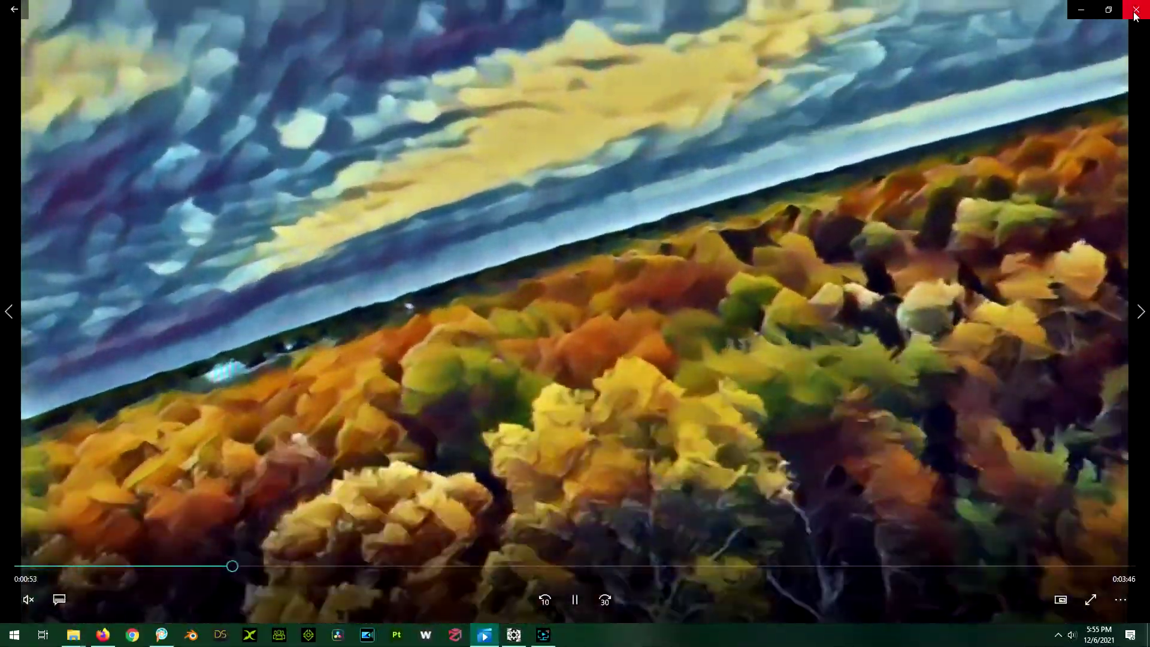
- Close the Movies & TV player showing the painted autumn-forest video
left_click(1135, 9)
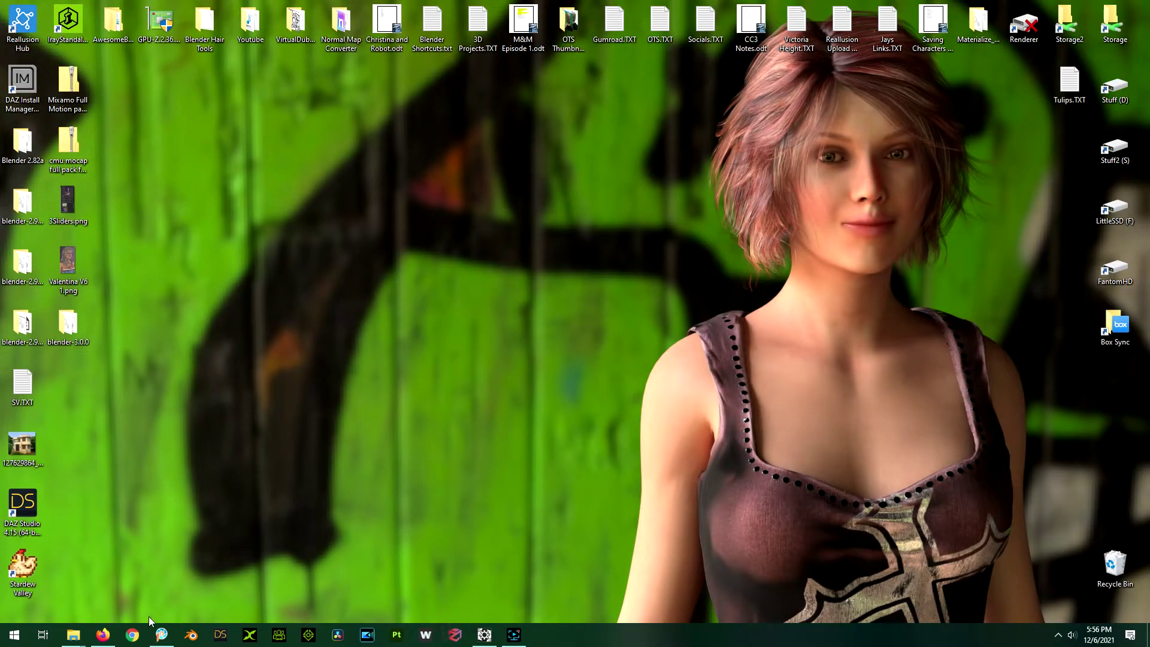
- Bring PaintShop Pro forward and launch Effects > Plugins > PicToPainting on the portrait
left_click(162, 639)
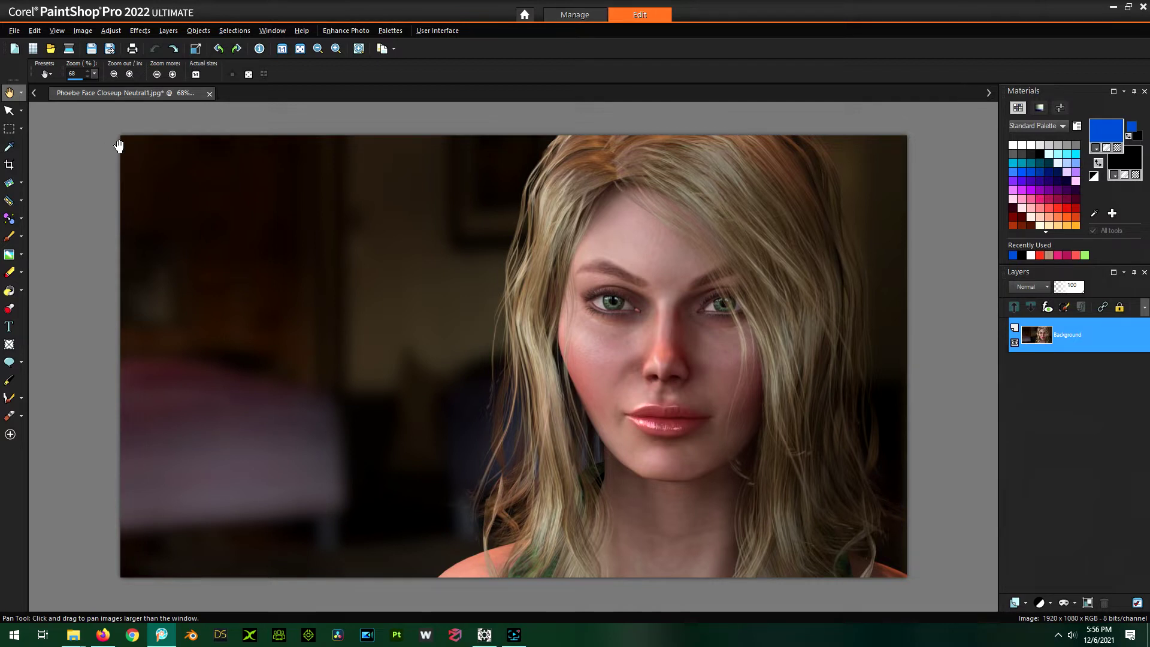
left_click(140, 31)
mouse_move(164, 274)
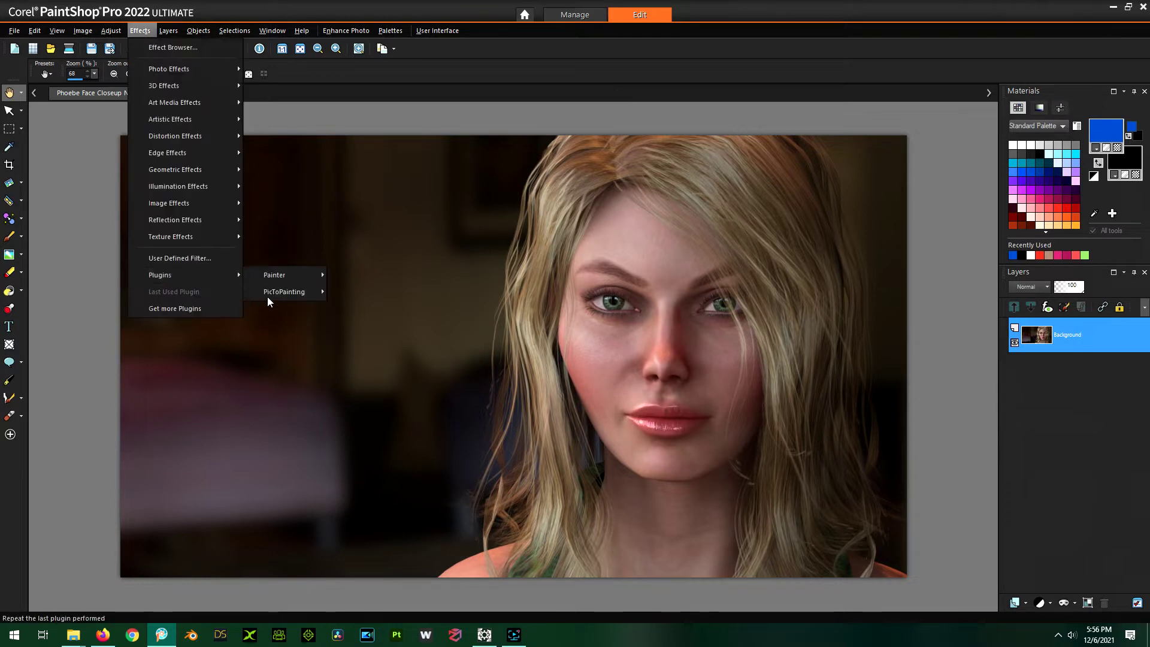
mouse_move(293, 291)
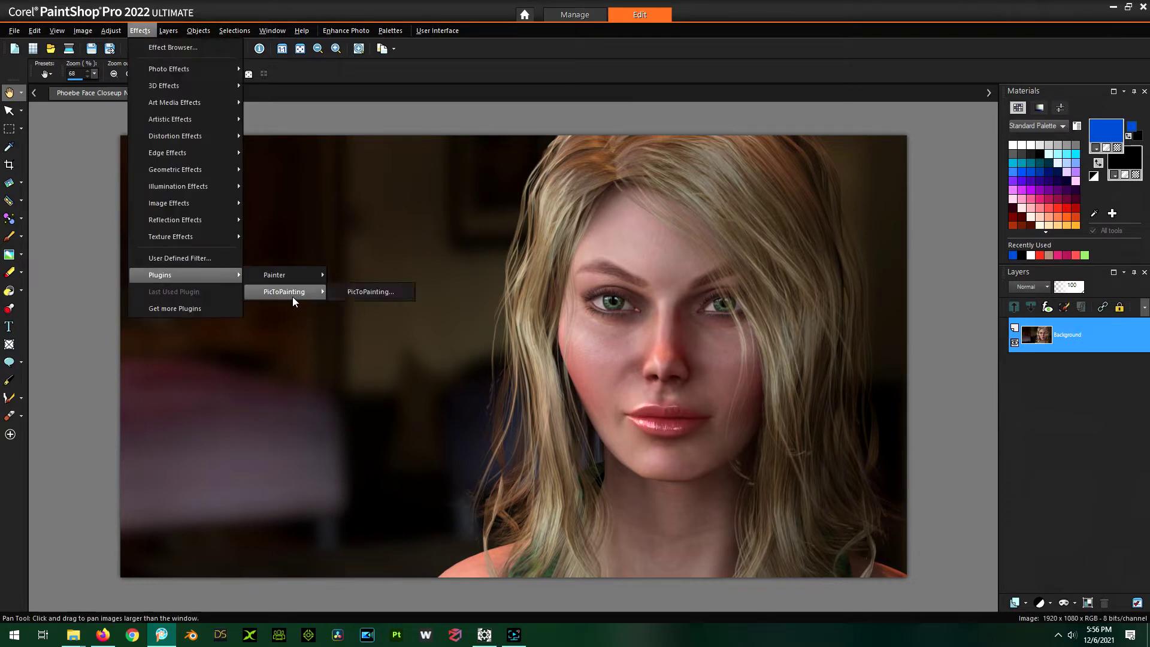
left_click(362, 295)
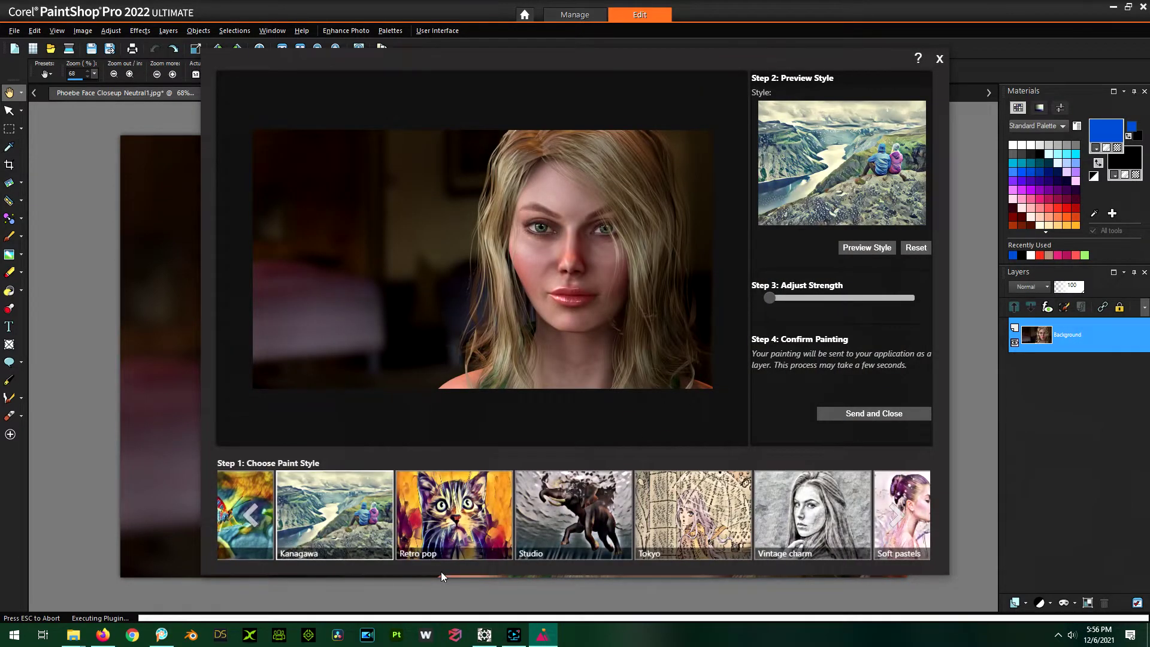
- Render the portrait in the Studio paint style, replacing the Kanagawa trial preview
left_click(855, 247)
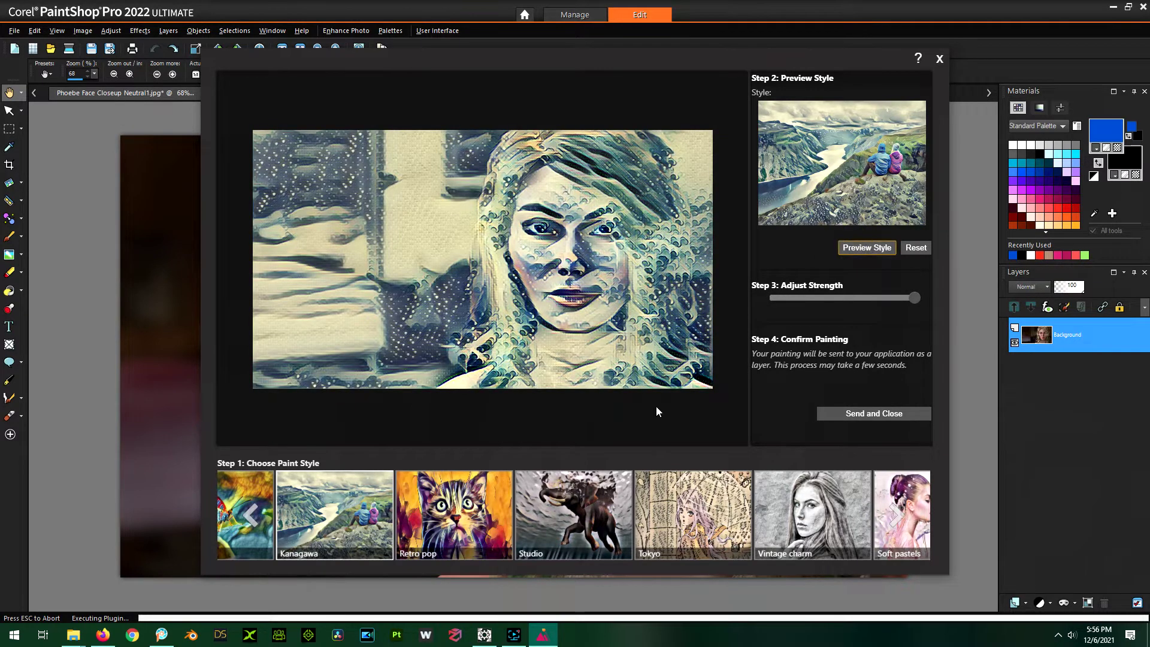
left_click(573, 515)
left_click(857, 248)
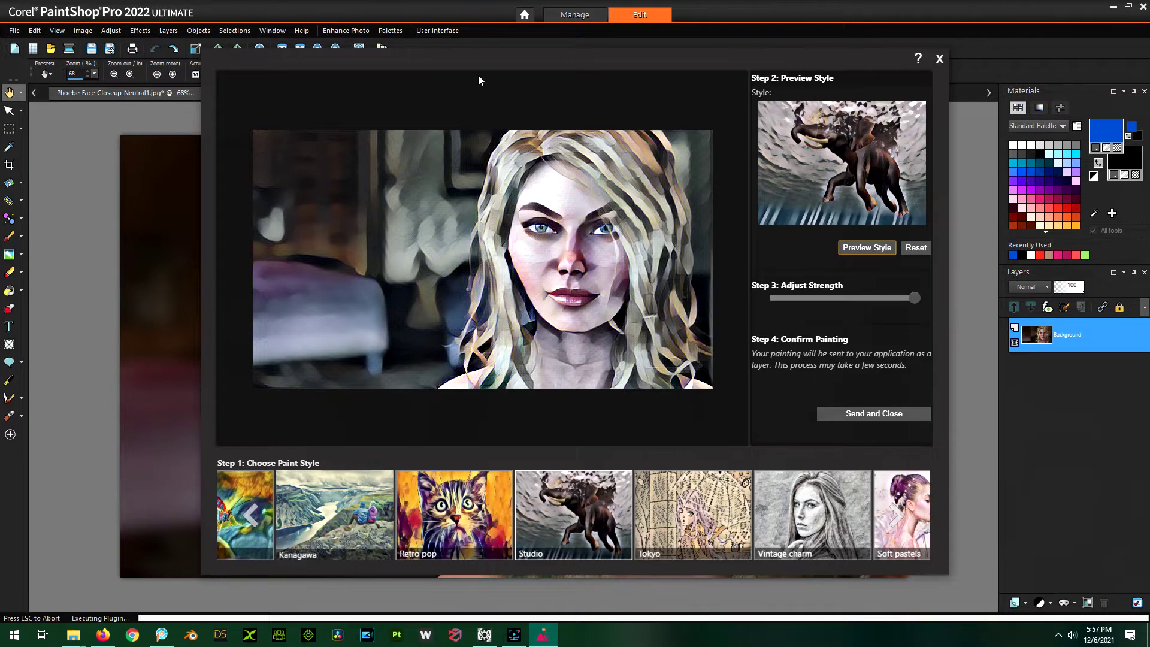
- Nudge the PicToPainting window left, then close it without applying the painting
mouse_move(517, 56)
left_mouse_down()
mouse_move(458, 55)
mouse_move(418, 124)
mouse_move(441, 66)
mouse_move(493, 63)
mouse_move(526, 45)
mouse_move(502, 59)
left_mouse_up()
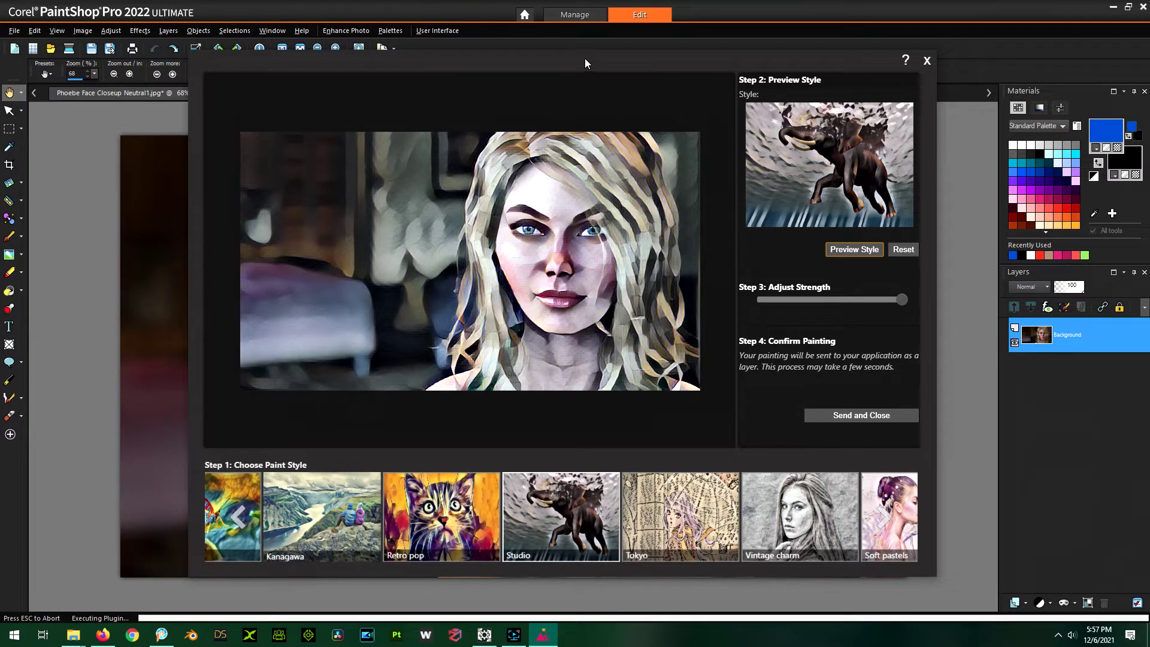
mouse_move(585, 59)
left_mouse_down()
mouse_move(587, 89)
mouse_move(557, 89)
mouse_move(569, 59)
left_mouse_up()
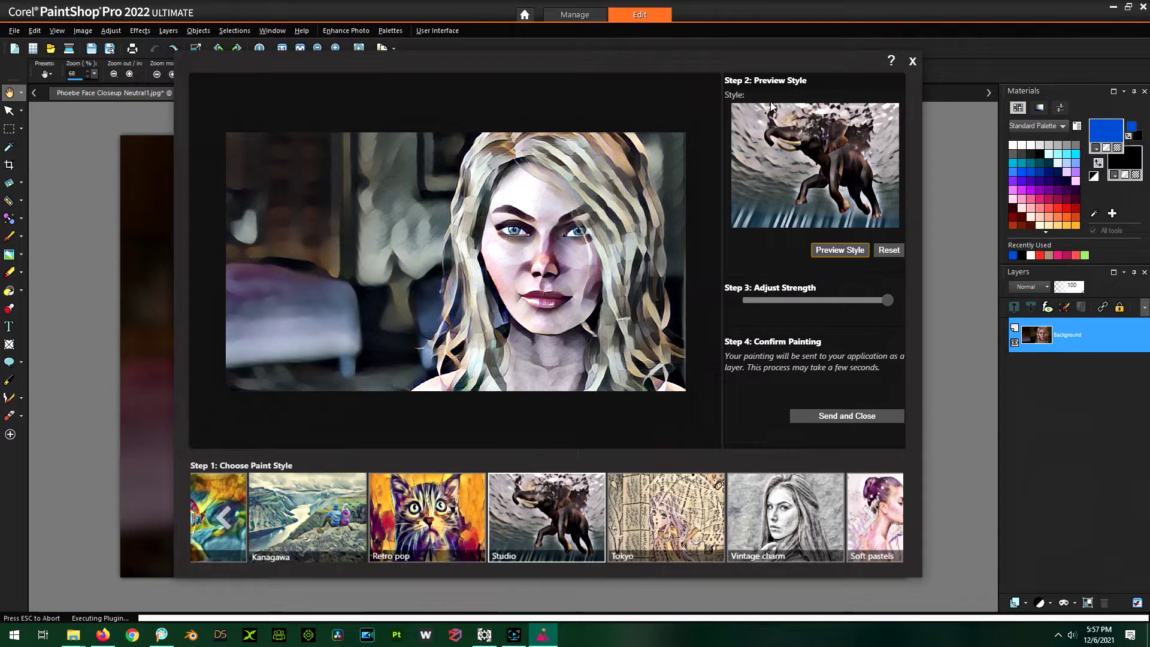
left_click(914, 62)
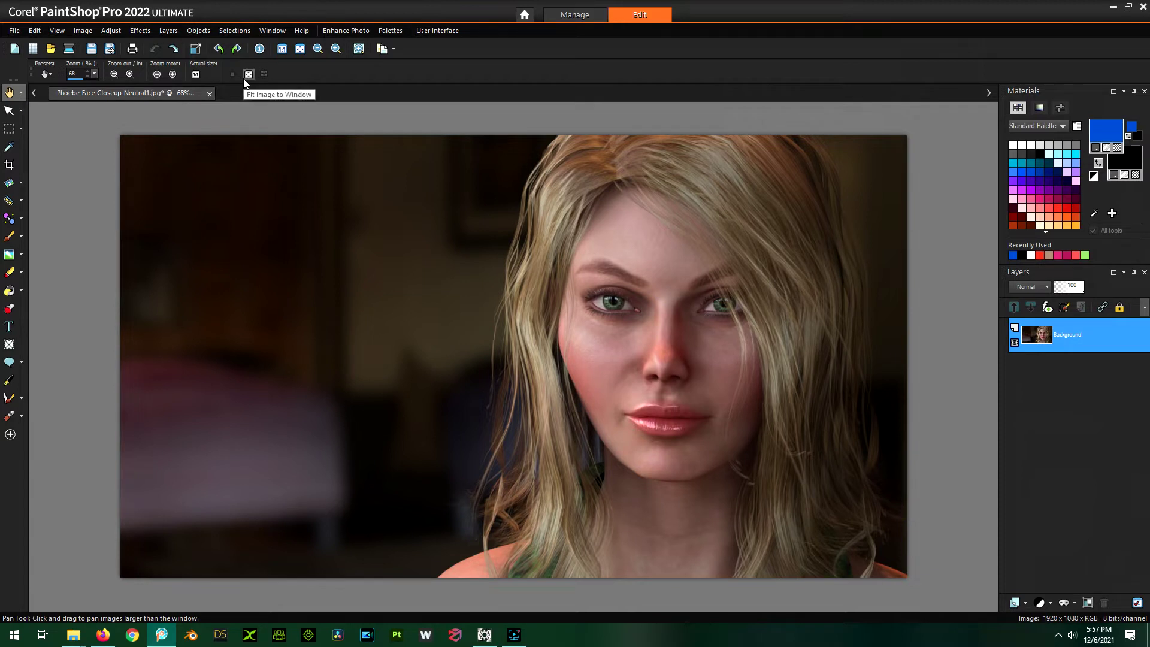
- Show the Instant Effects palette and preview Cyanotype and Infrared Clean on the portrait
left_click(390, 31)
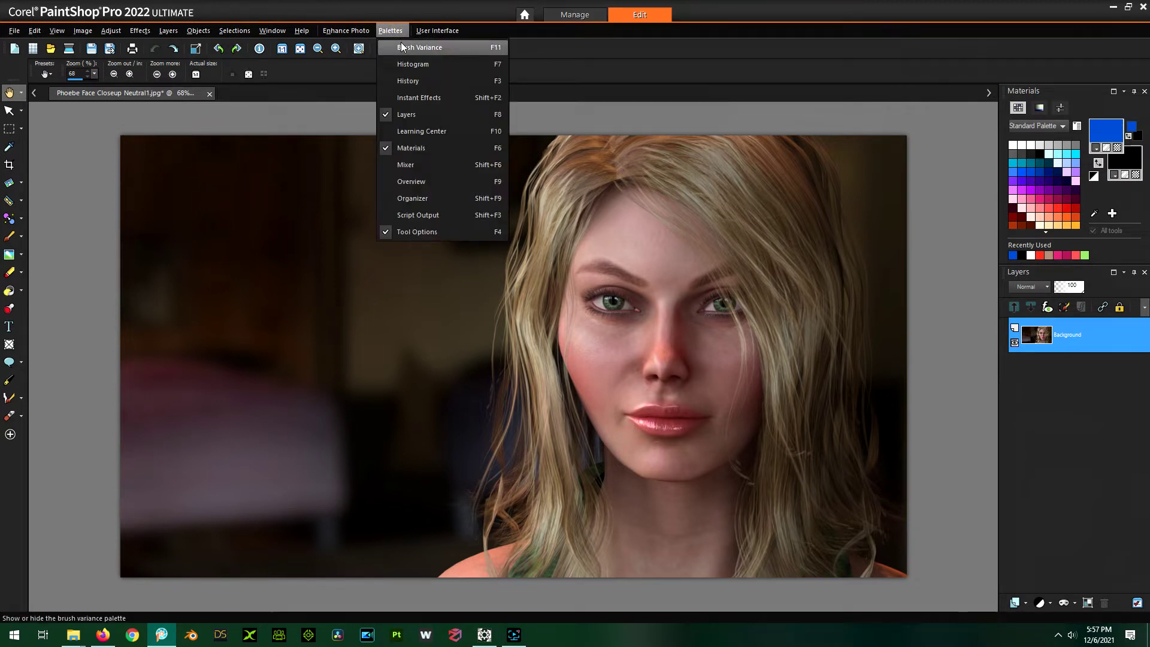
left_click(433, 99)
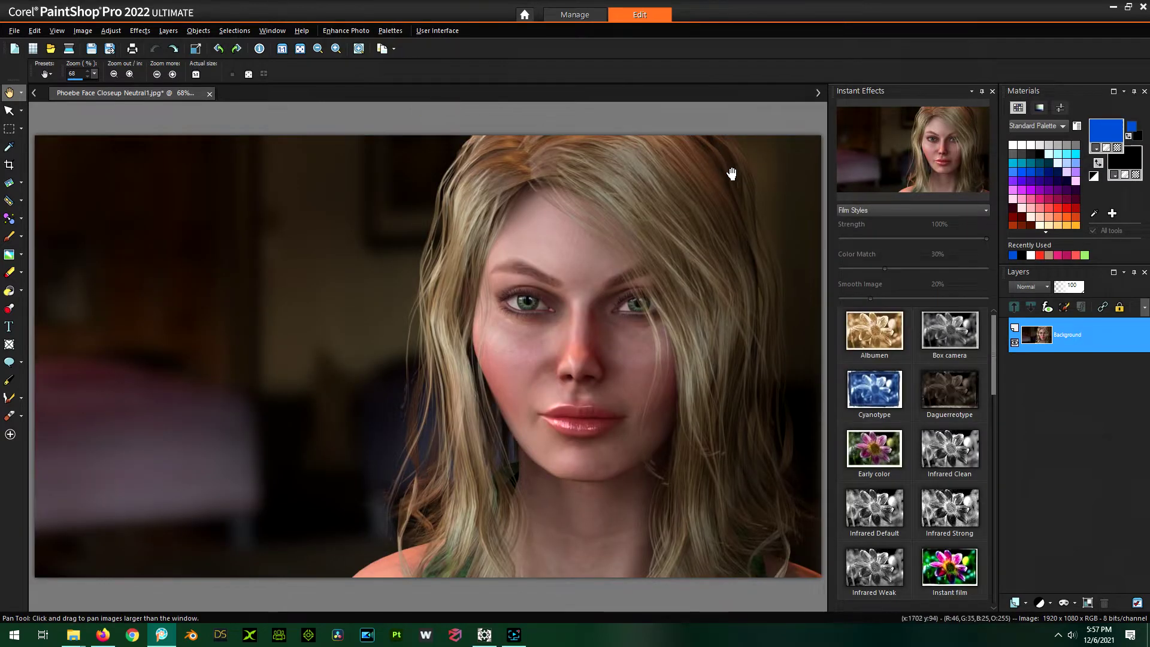
left_click(875, 390)
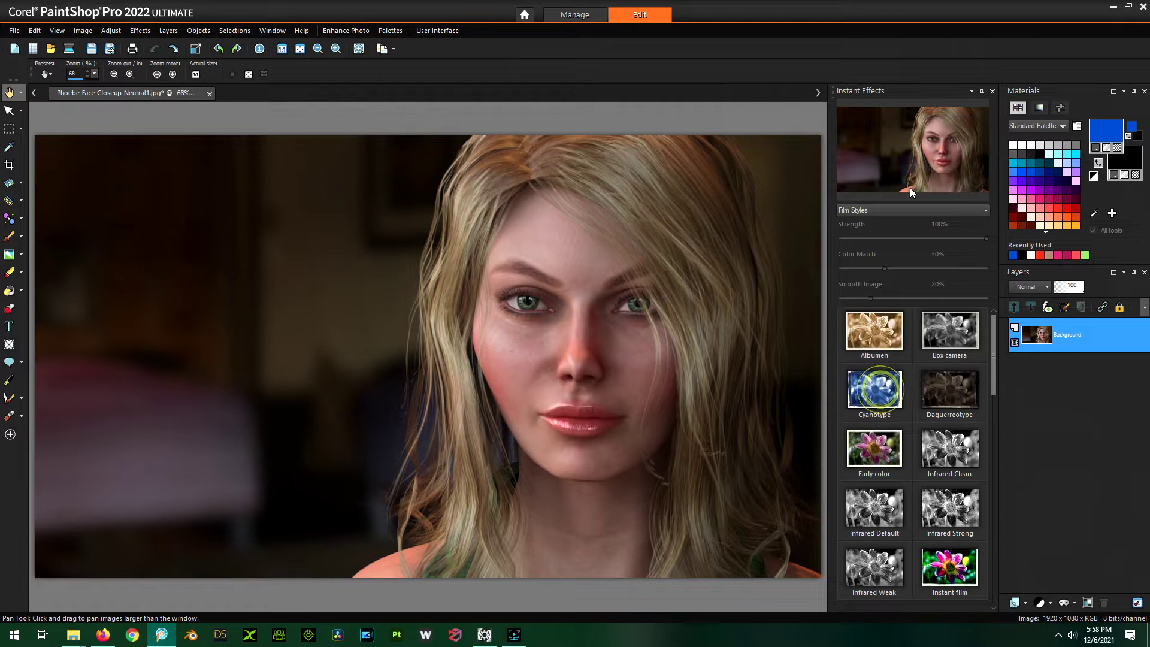
left_click(956, 450)
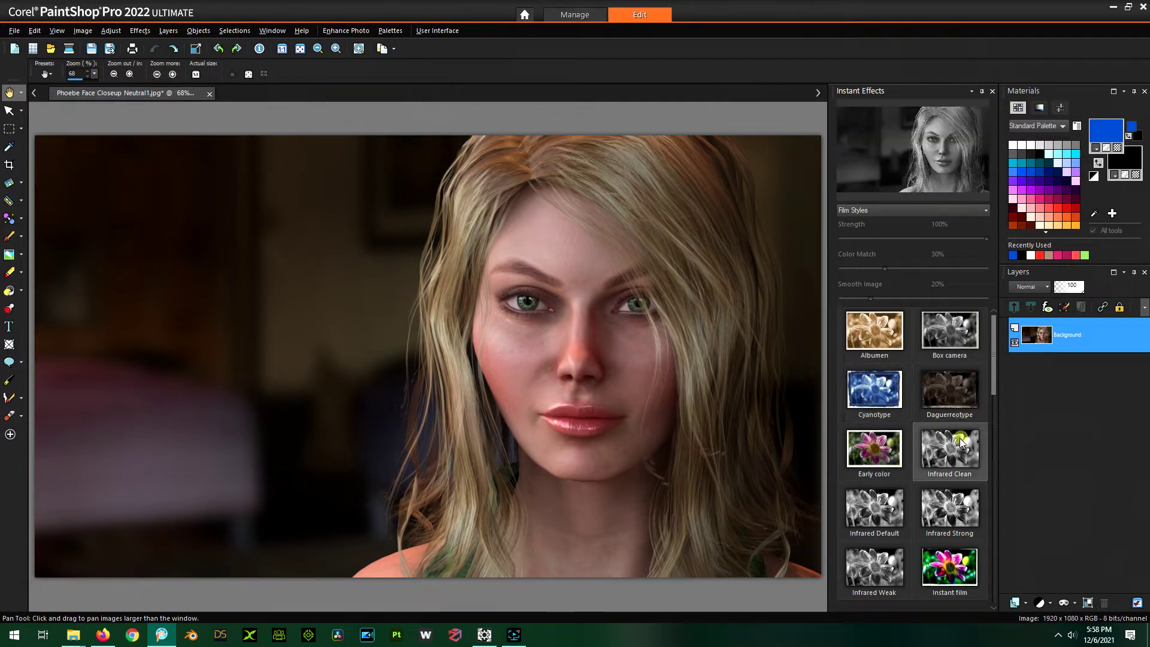
left_click(876, 210)
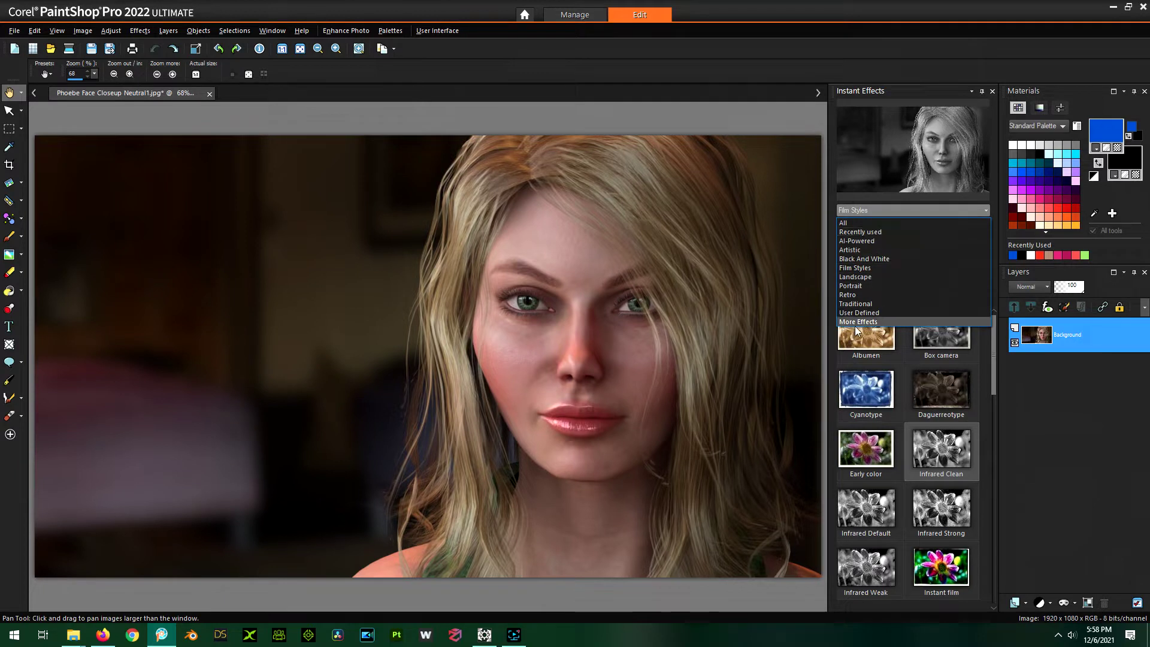
- Switch to AI-Powered effects and preview Depth by Design, Etching, Fine detail, Cubism, Gemstone, Glow
left_click(871, 240)
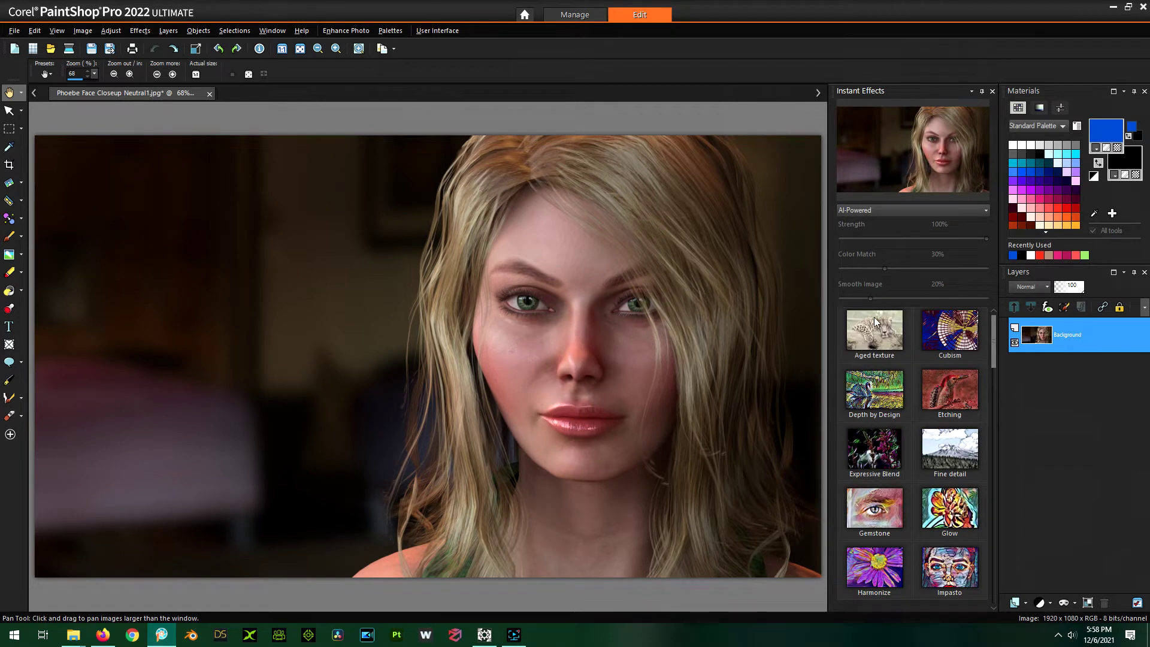
left_click(870, 390)
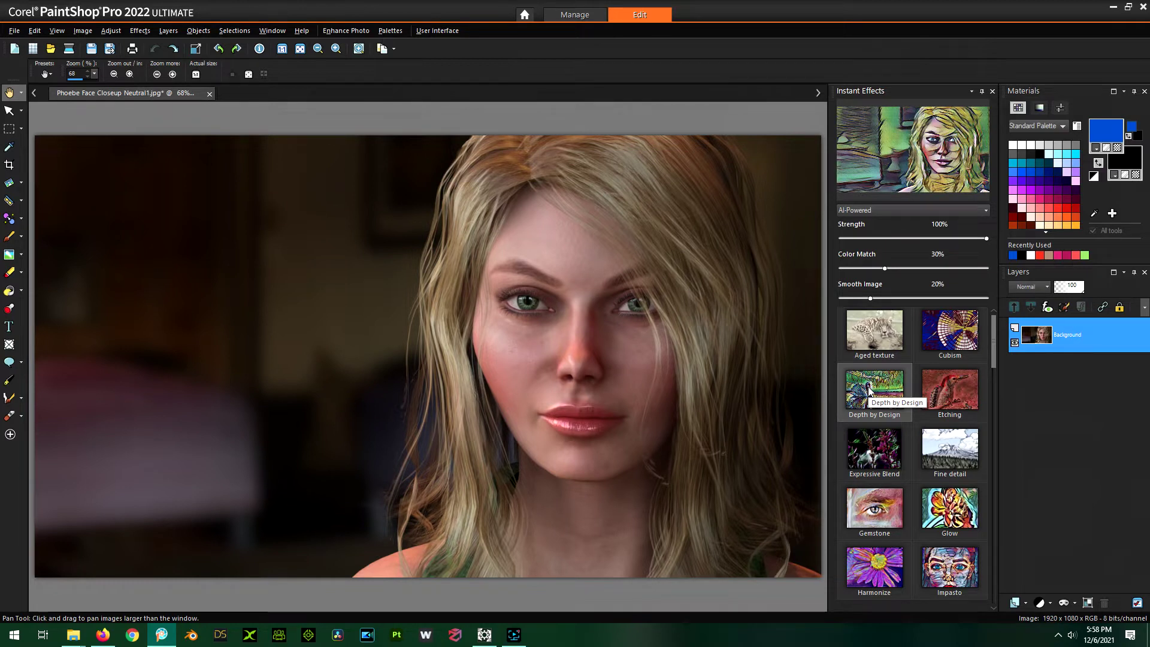
left_click(951, 391)
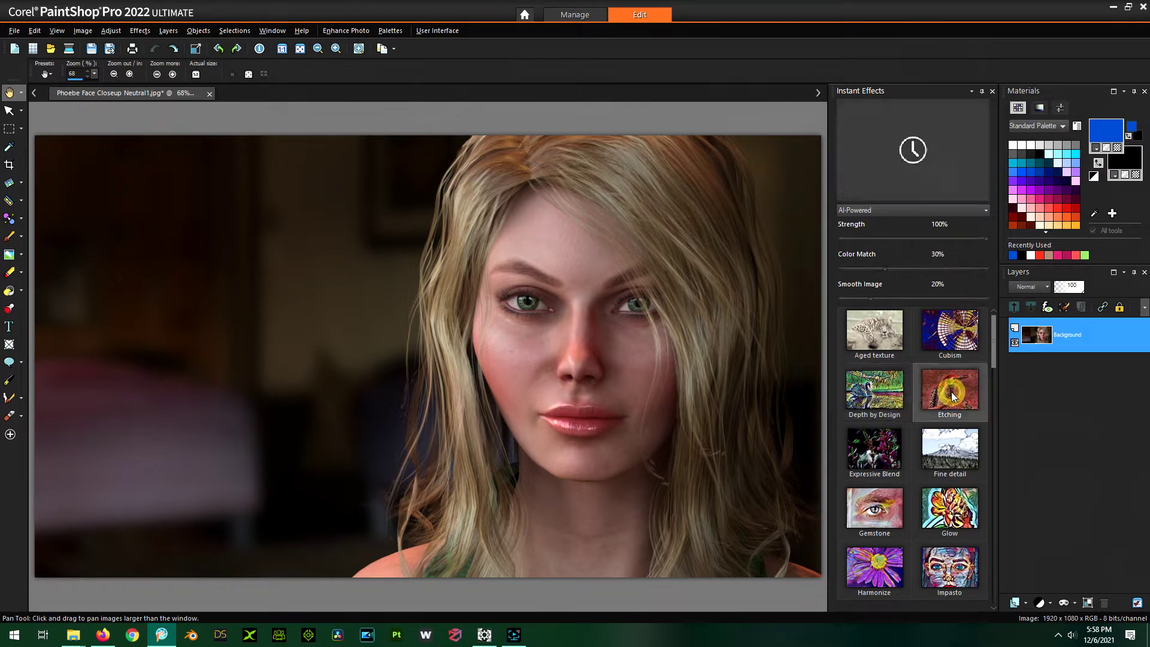
left_click(957, 457)
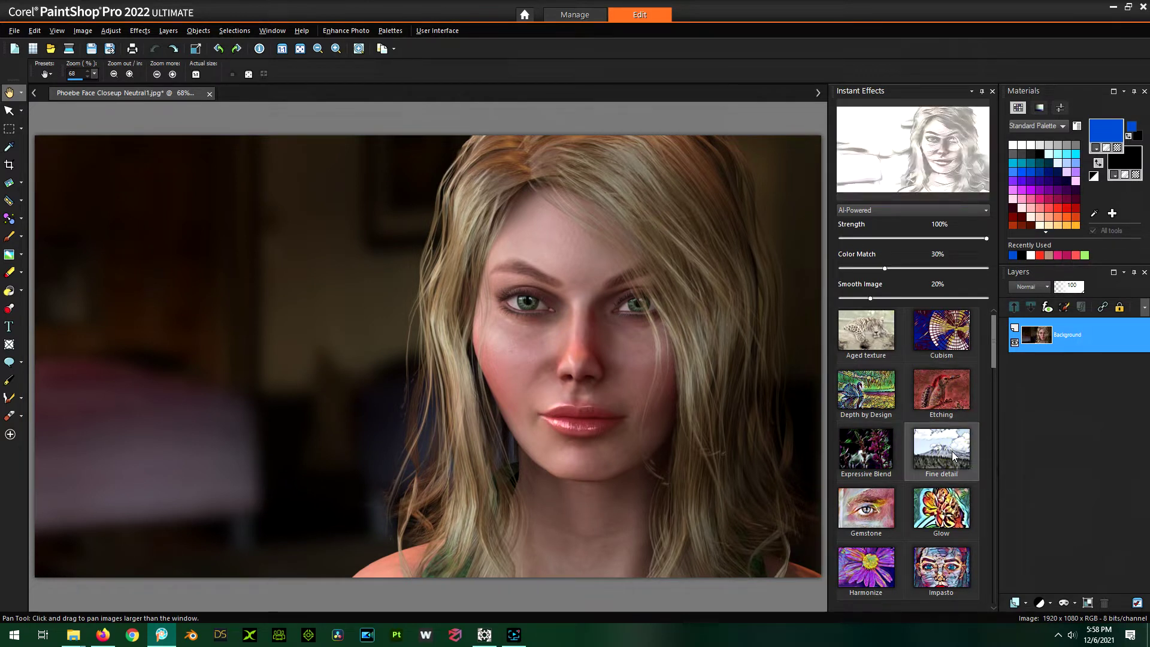
left_click(958, 331)
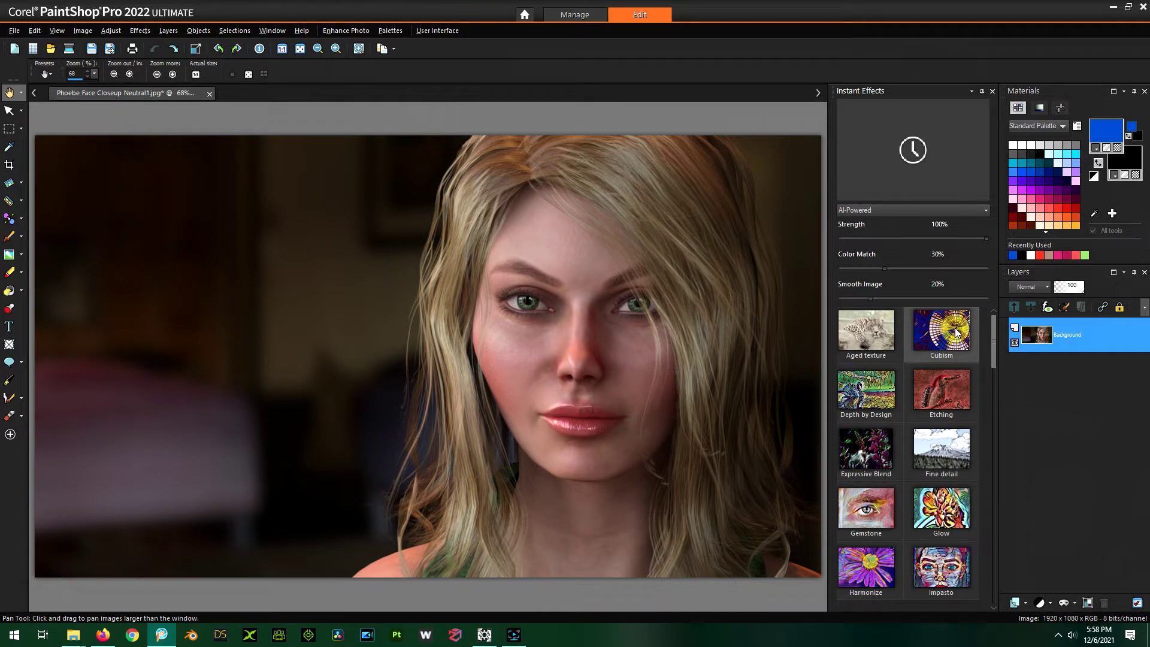
left_click(875, 509)
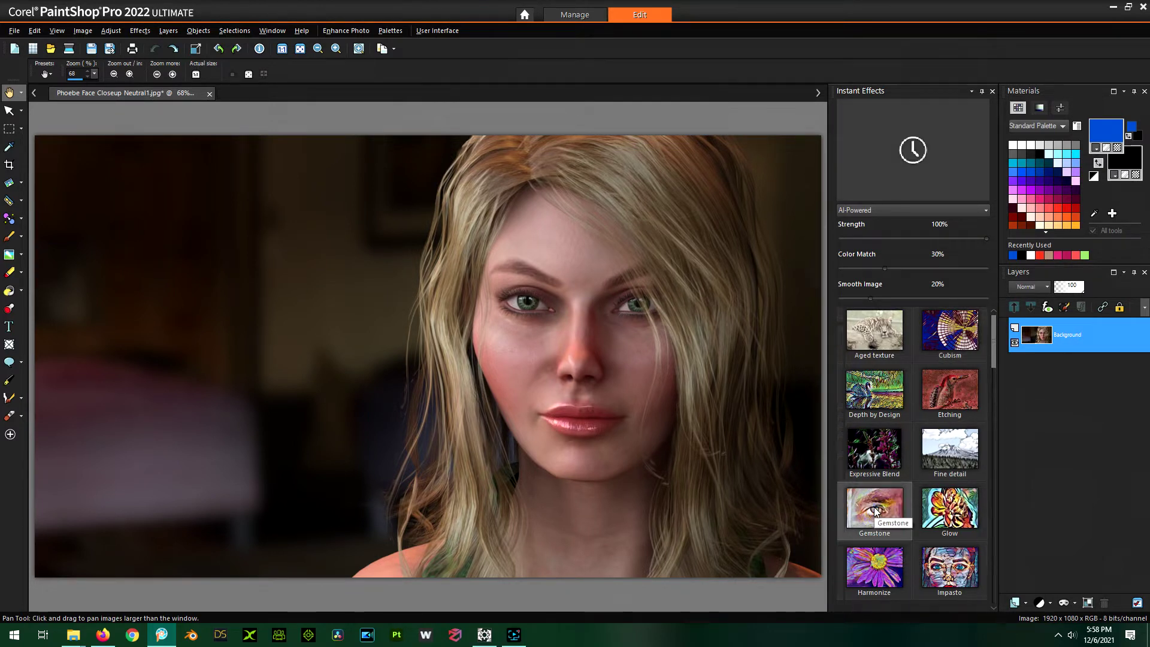
left_click(944, 505)
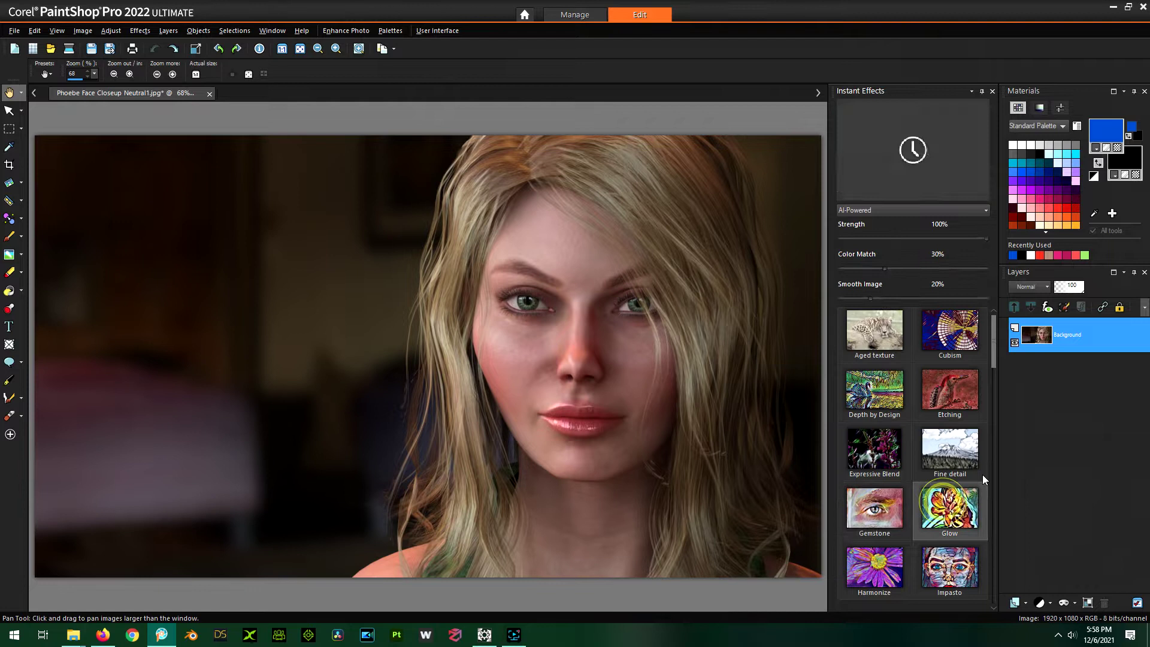
- Preview Harmonize, Impasto, Line design, Pen and Ink, and Pointillism further down the list
left_click_drag(991, 337, 1002, 369)
left_click(868, 400)
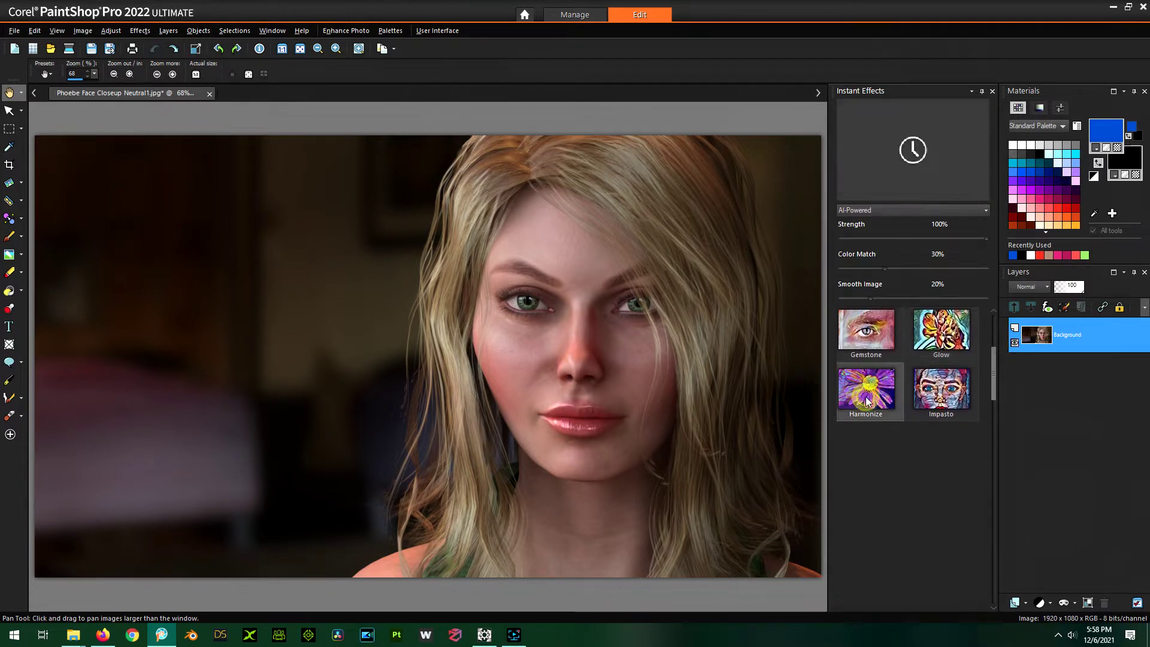
left_click(953, 402)
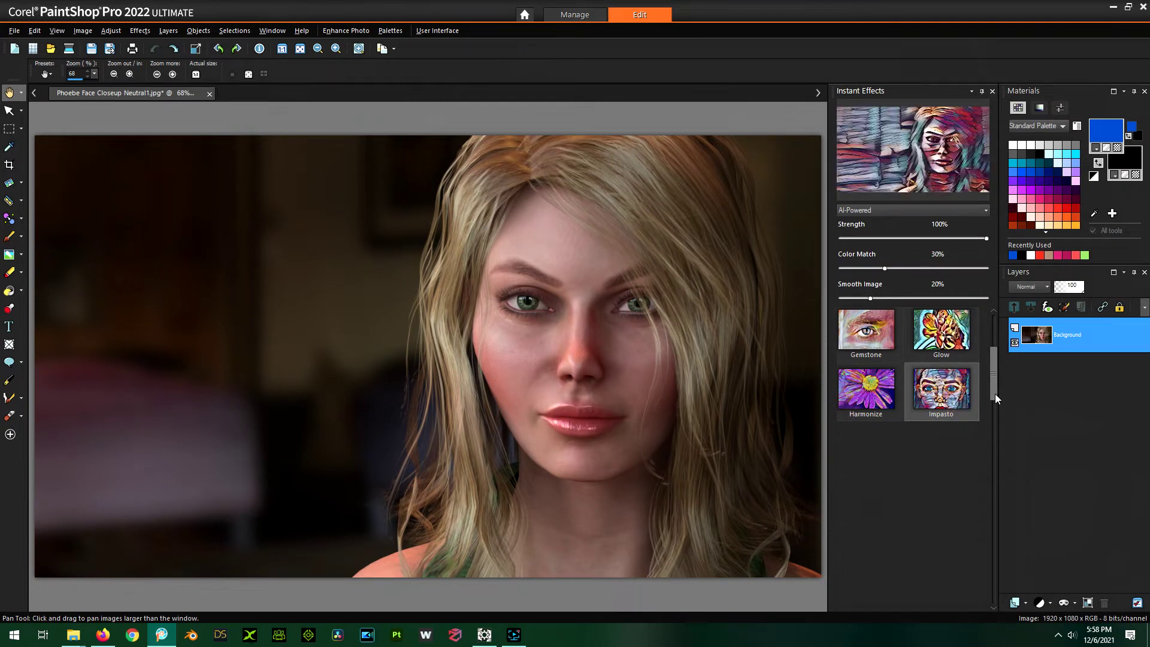
scroll(890, 357, "down", 5)
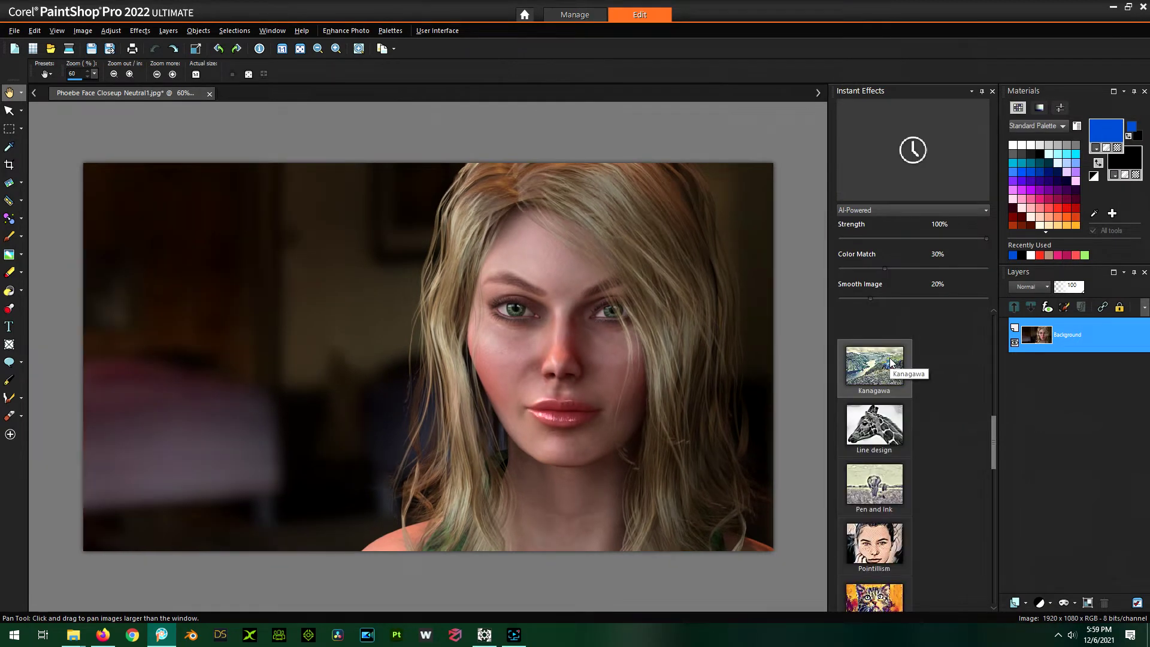
left_click(872, 430)
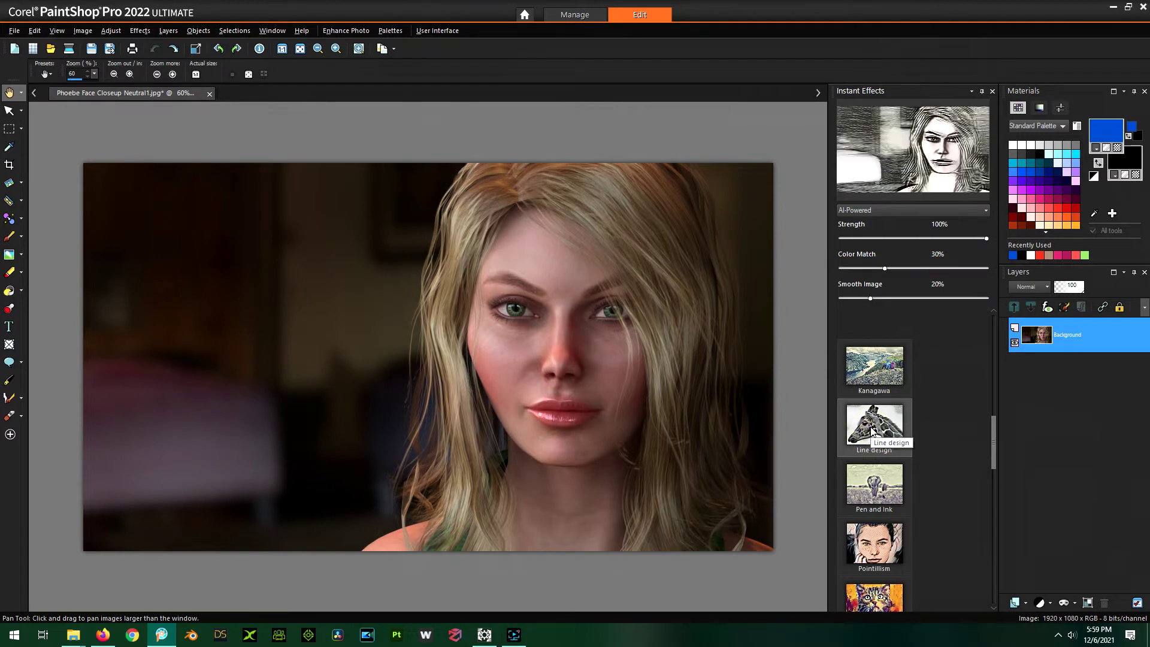
left_click(877, 483)
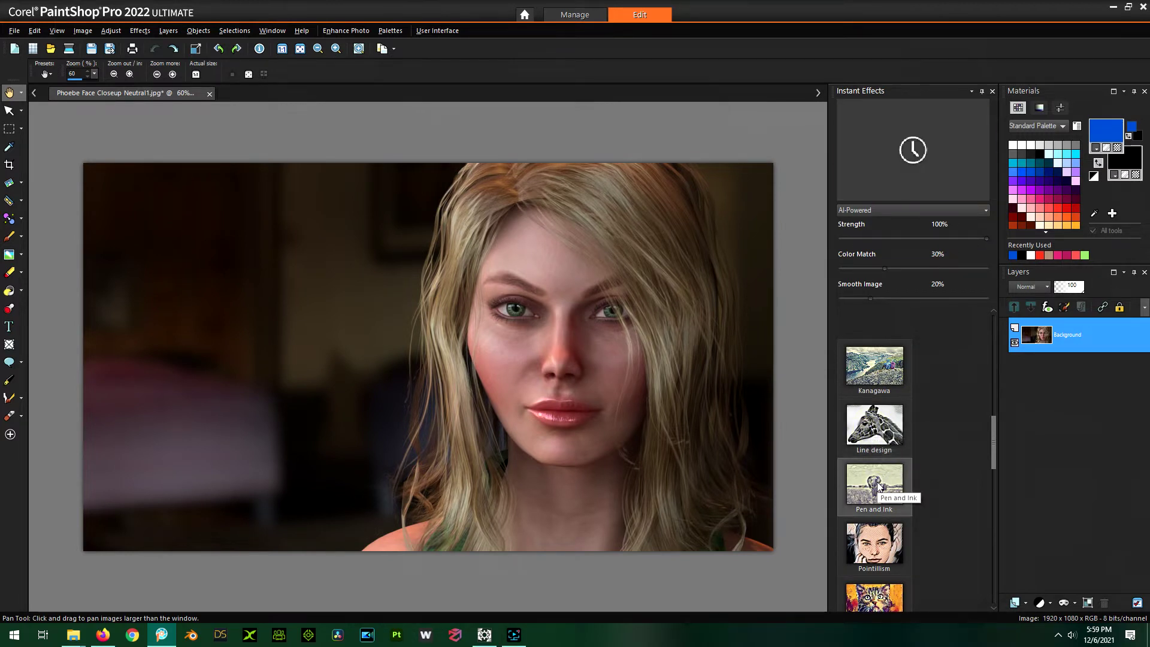
scroll(947, 461, "down", 1)
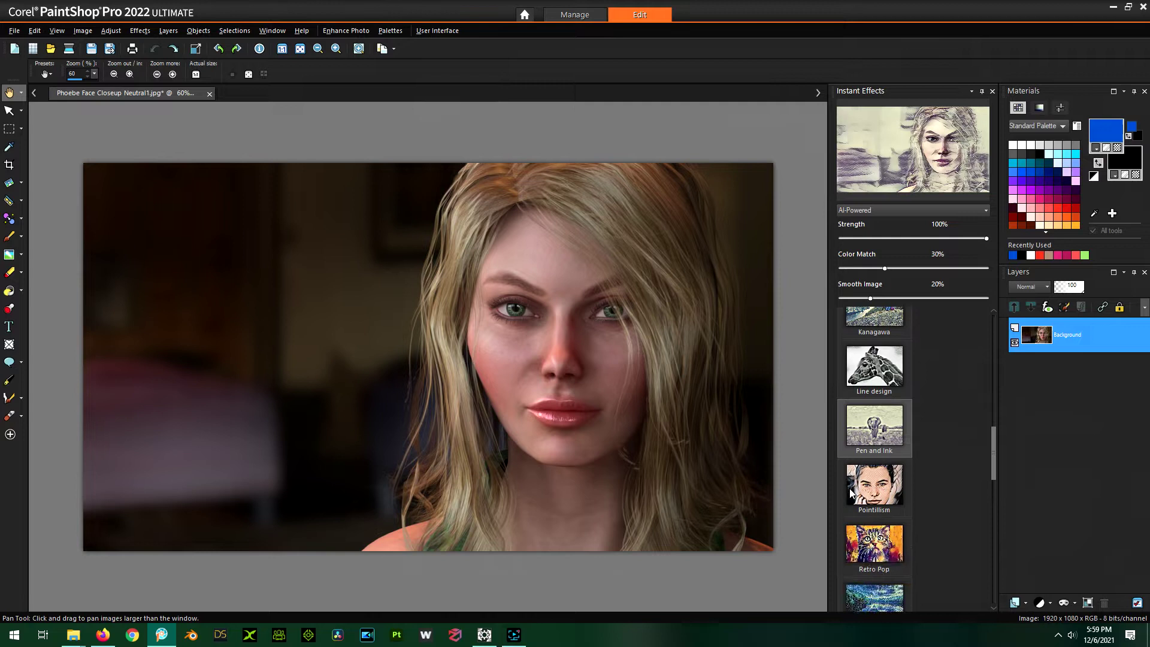
left_click(868, 482)
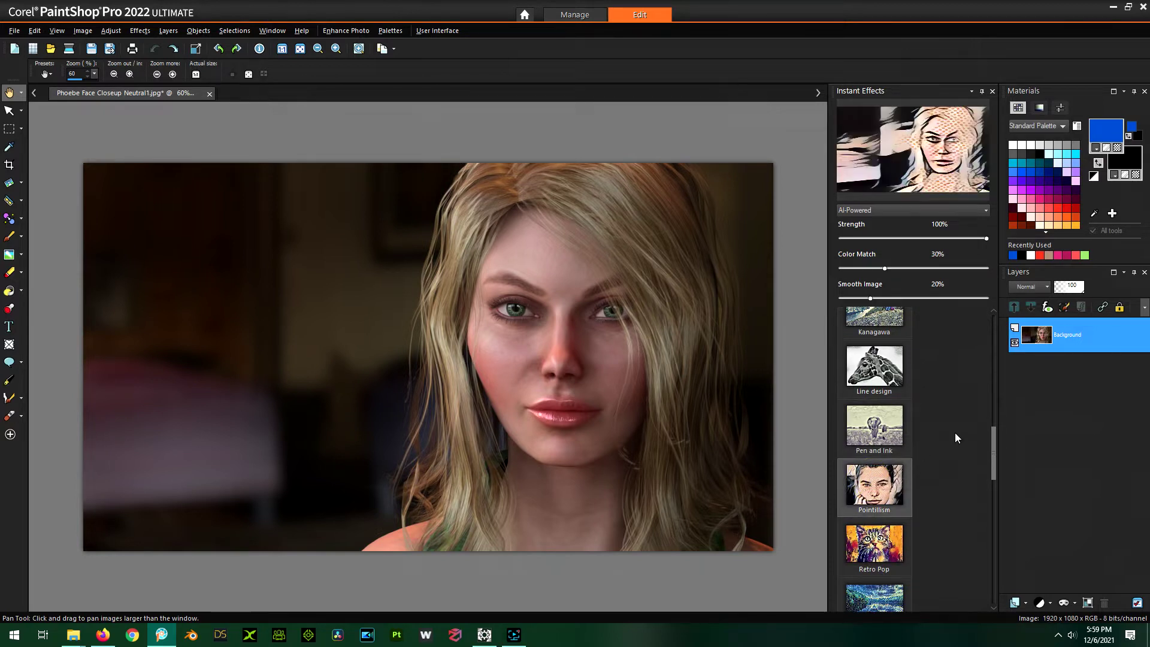
scroll(953, 438, "down", 1)
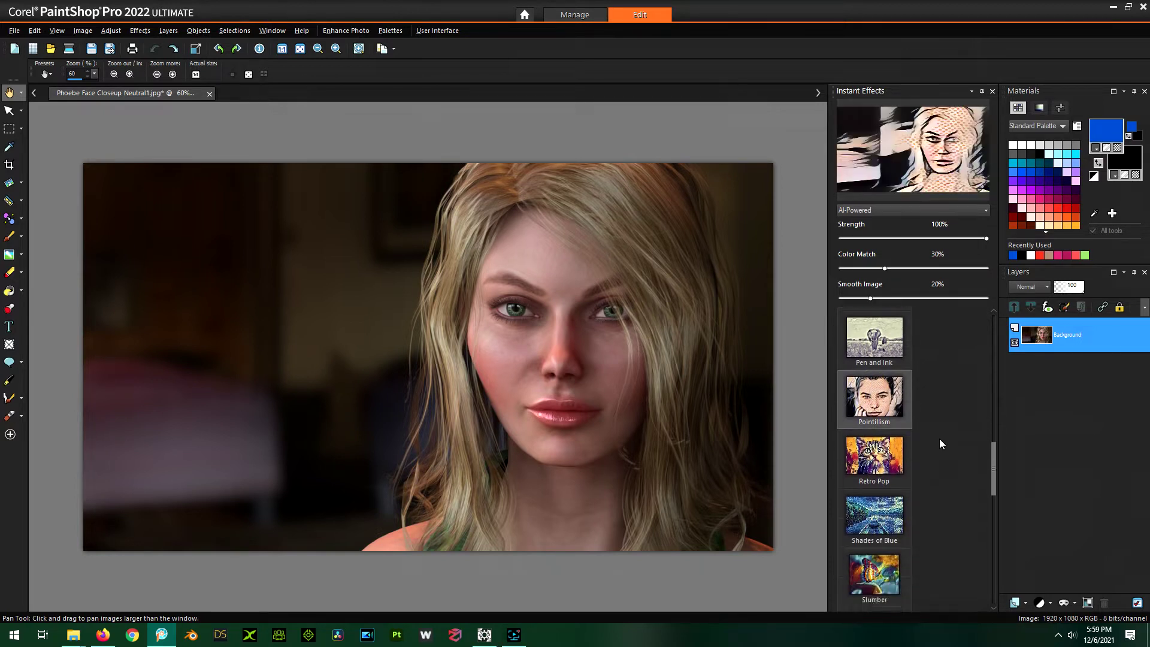
- Preview the Retro Pop effect on the portrait, then switch to VirtualDub2
left_click(874, 470)
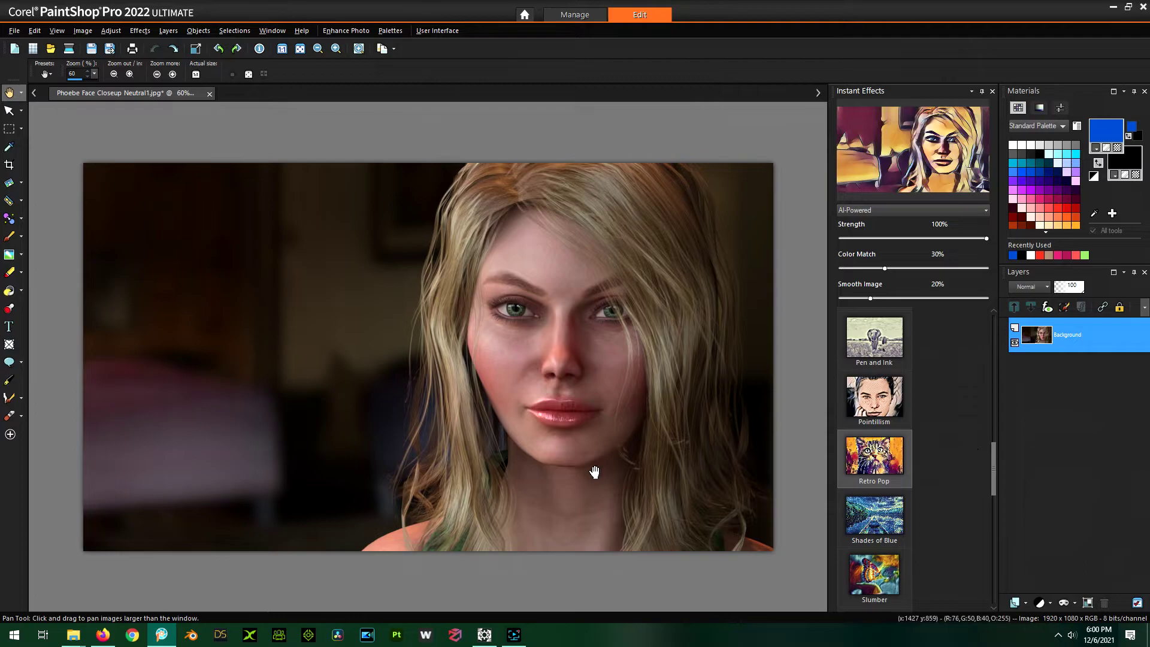
left_click(484, 636)
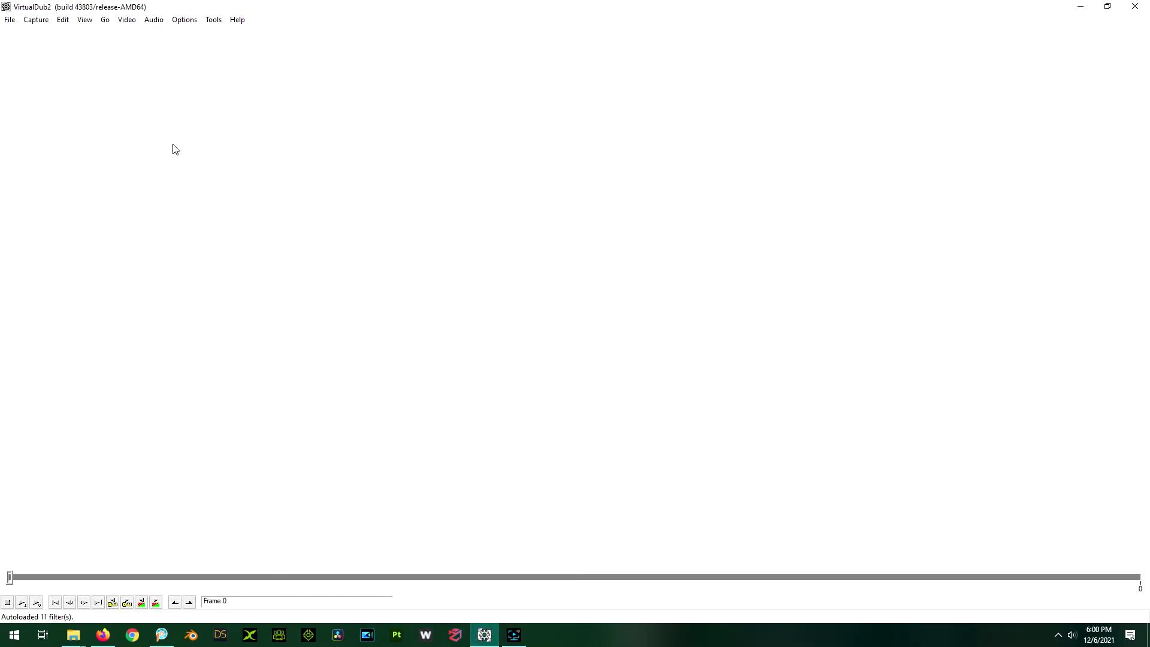
left_click(10, 19)
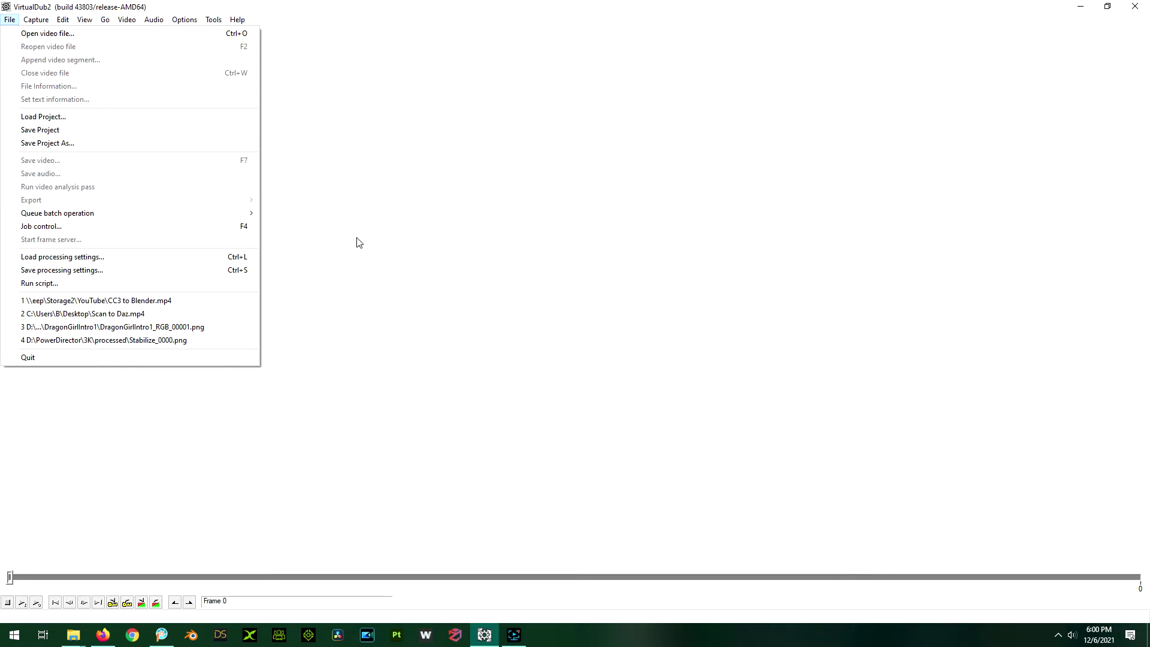
left_click(332, 212)
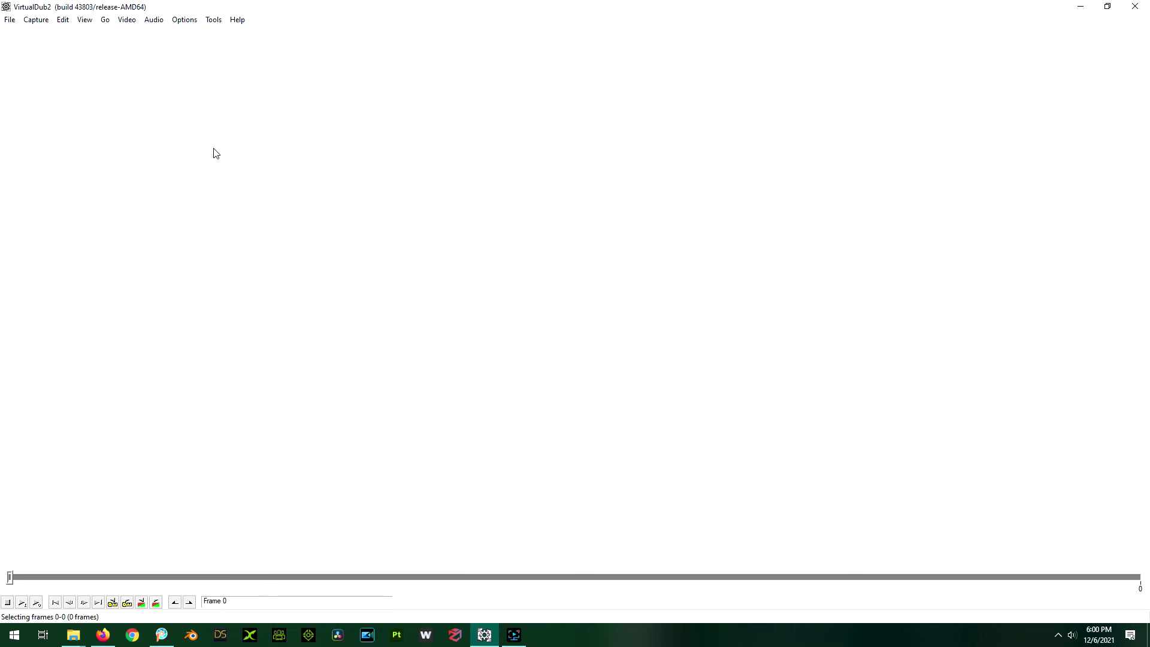
left_click(10, 20)
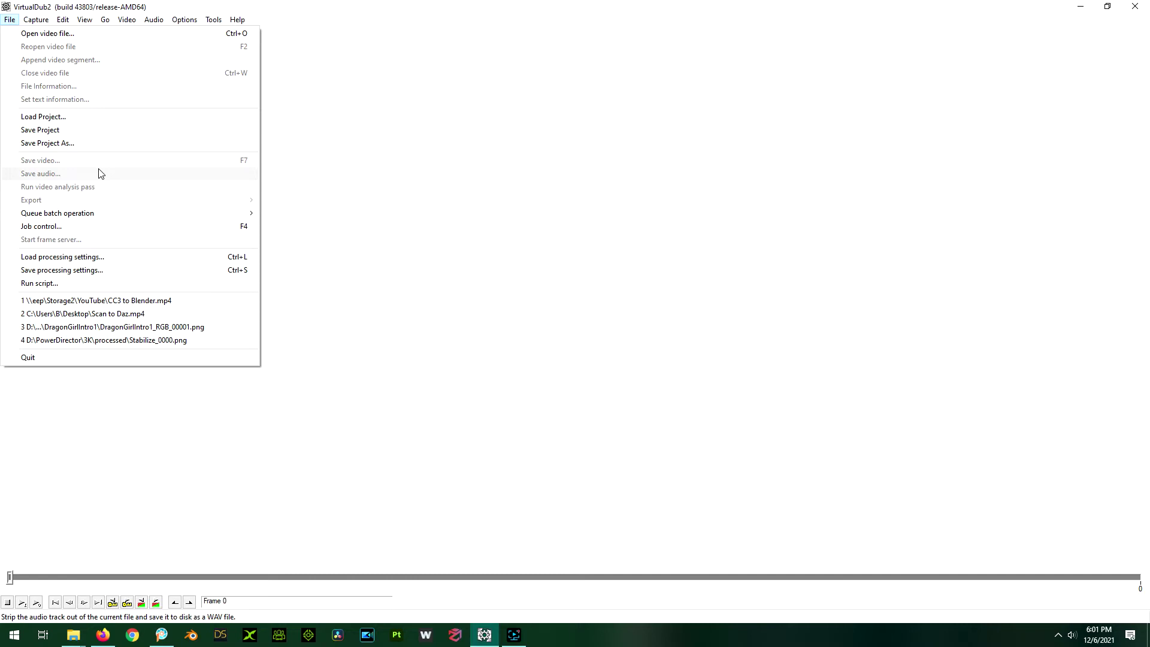
left_click(352, 125)
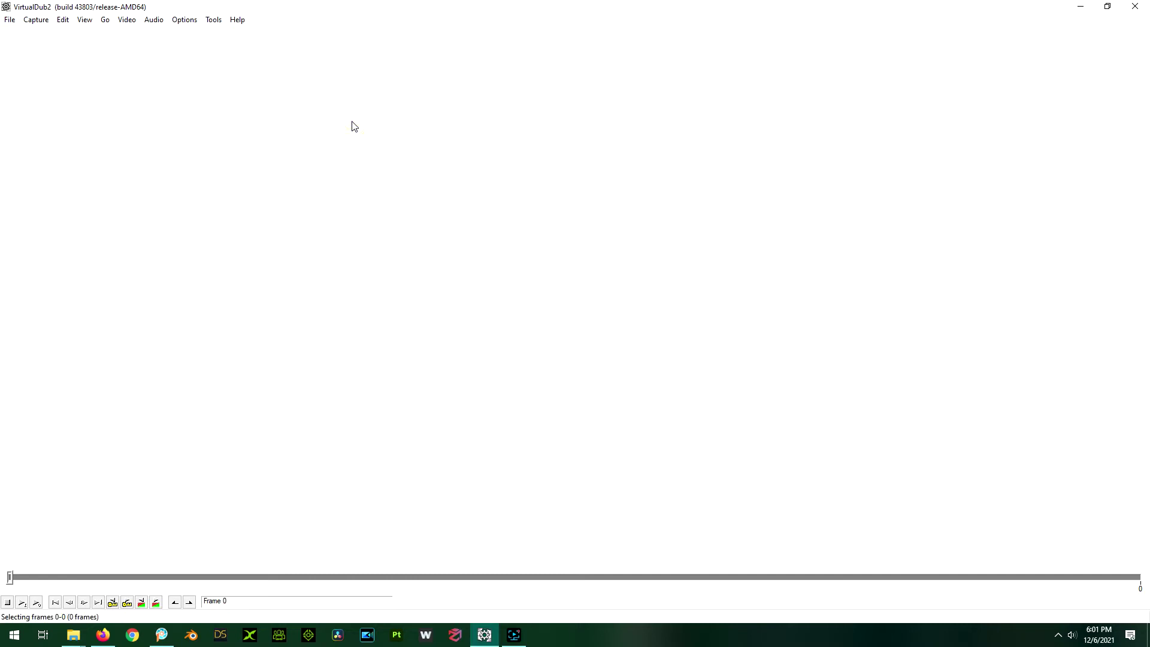
- Minimize VirtualDub2, open the ZC_Shorts1 frames folder, and briefly view frame 00010 in Photos
left_click(1080, 7)
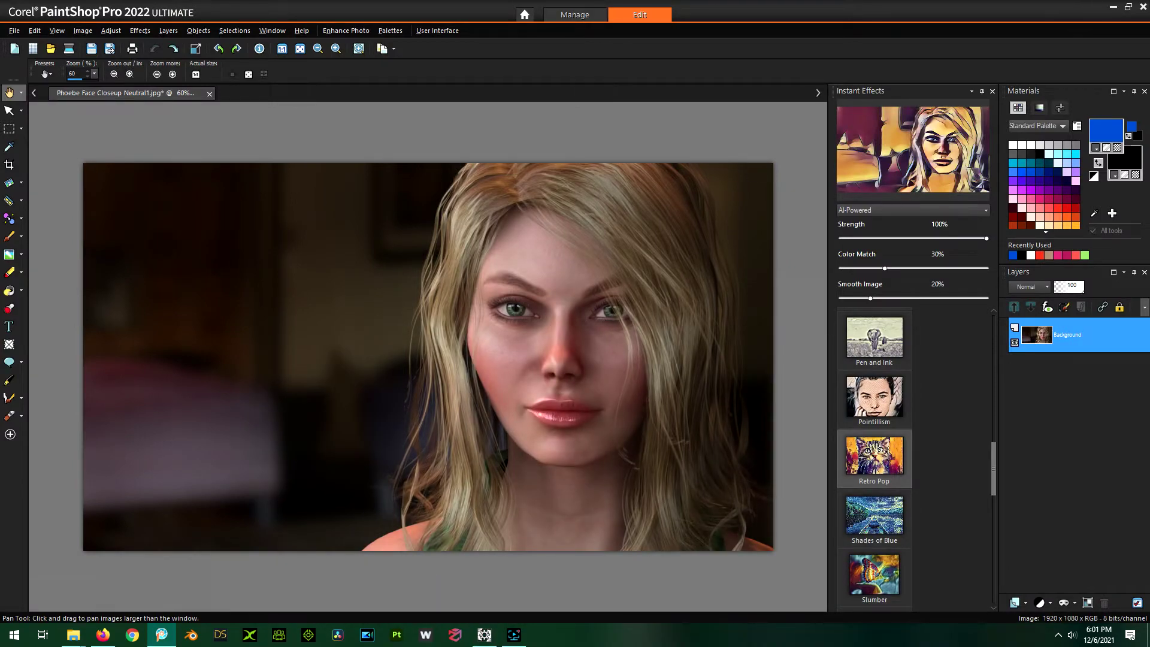
left_click(73, 635)
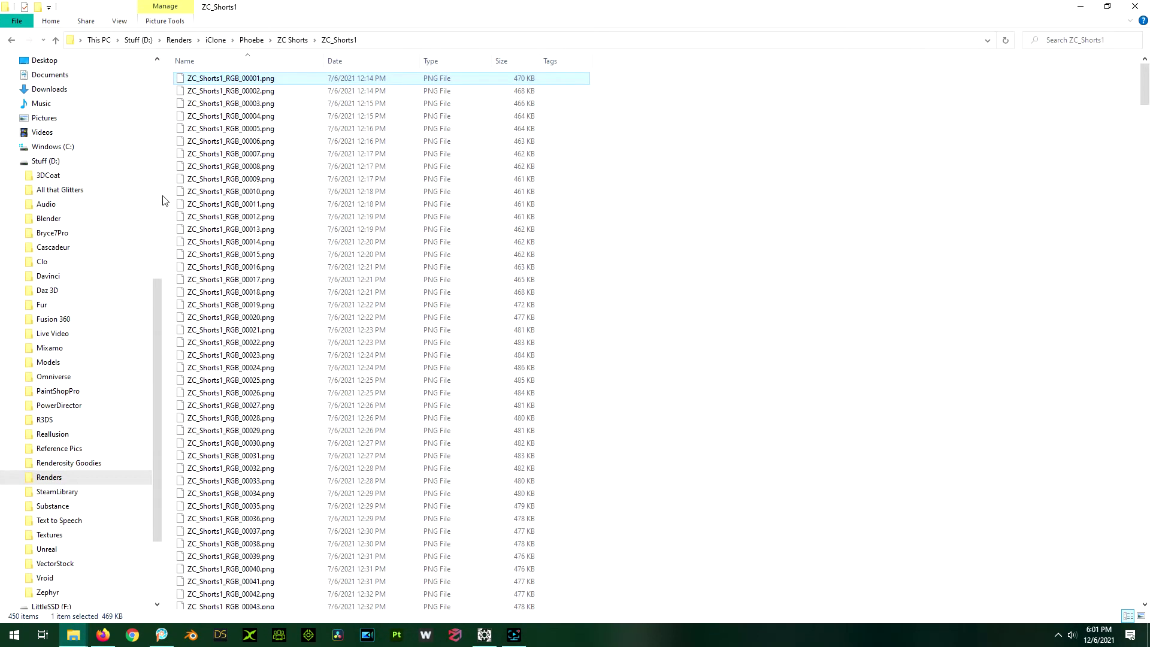
left_click(225, 79)
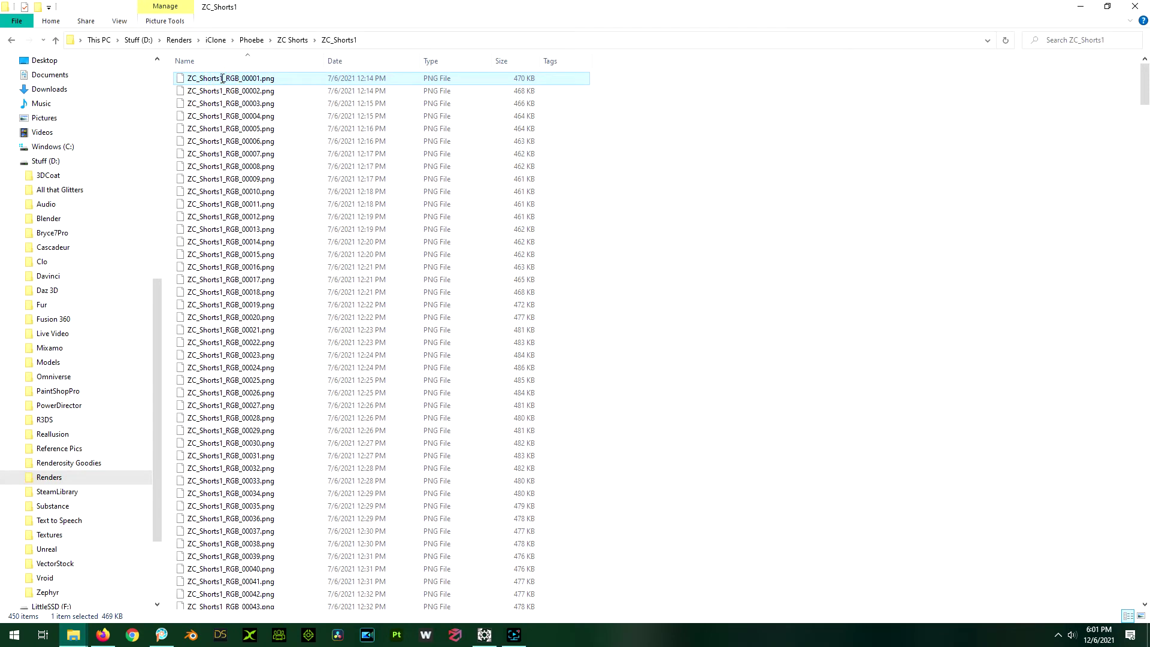
double_click(235, 192)
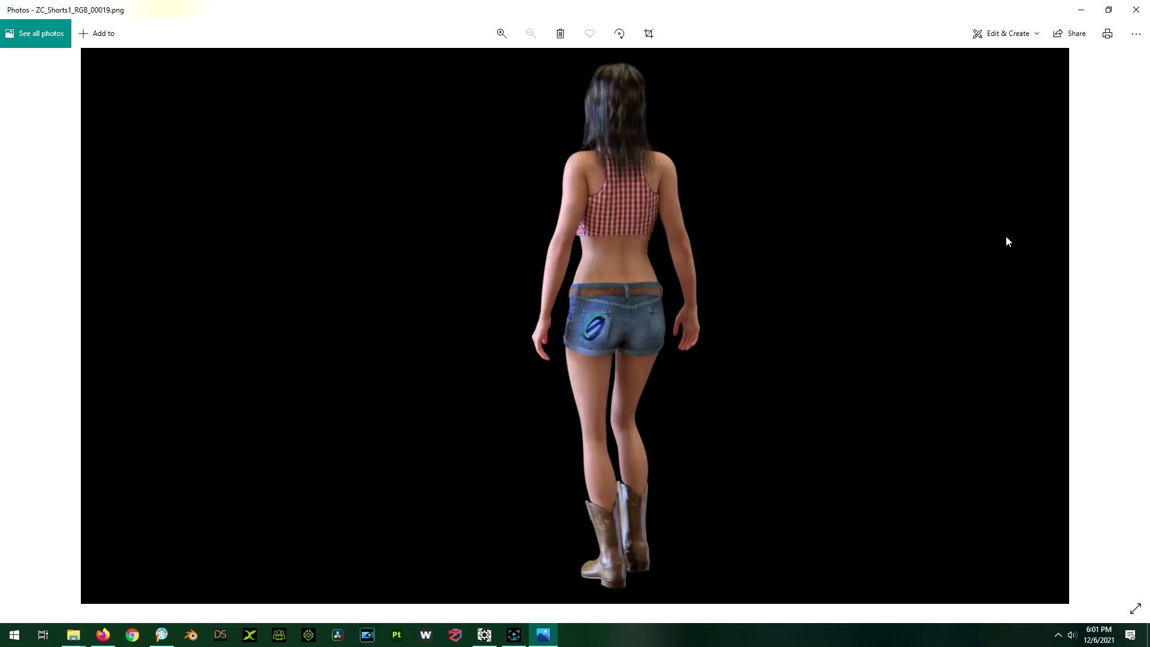
left_click(1136, 10)
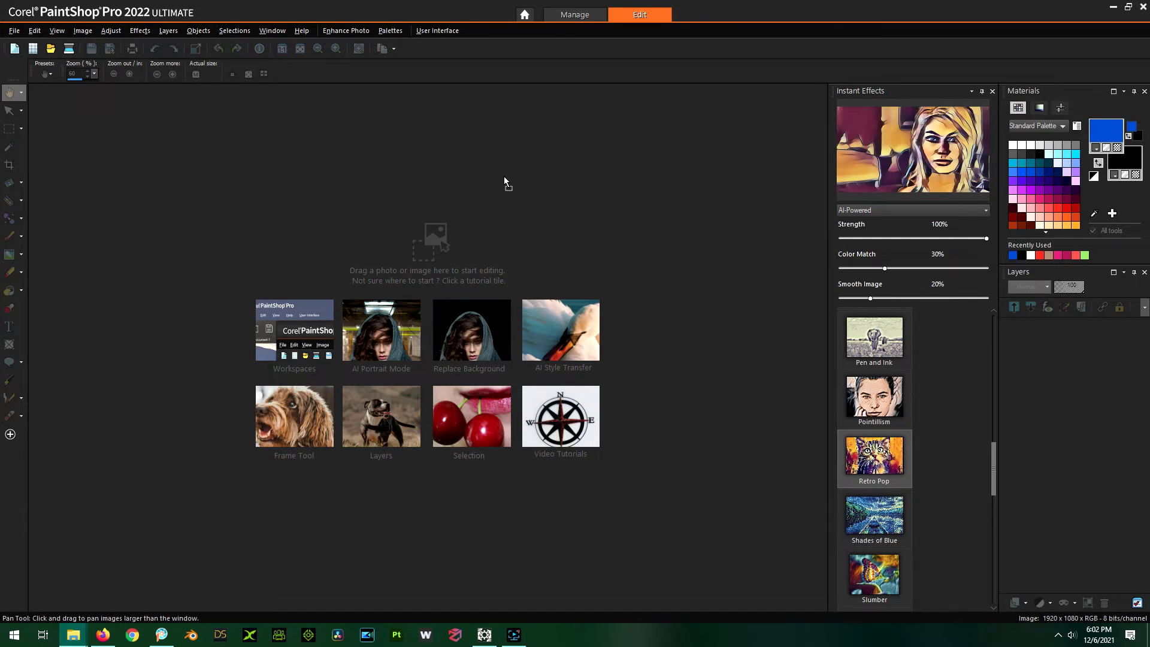
- Open ZC_Shorts1_RGB_00001.png in PaintShop Pro, with Instant Effects previewing Depth by Design
left_click_drag(504, 176, 504, 176)
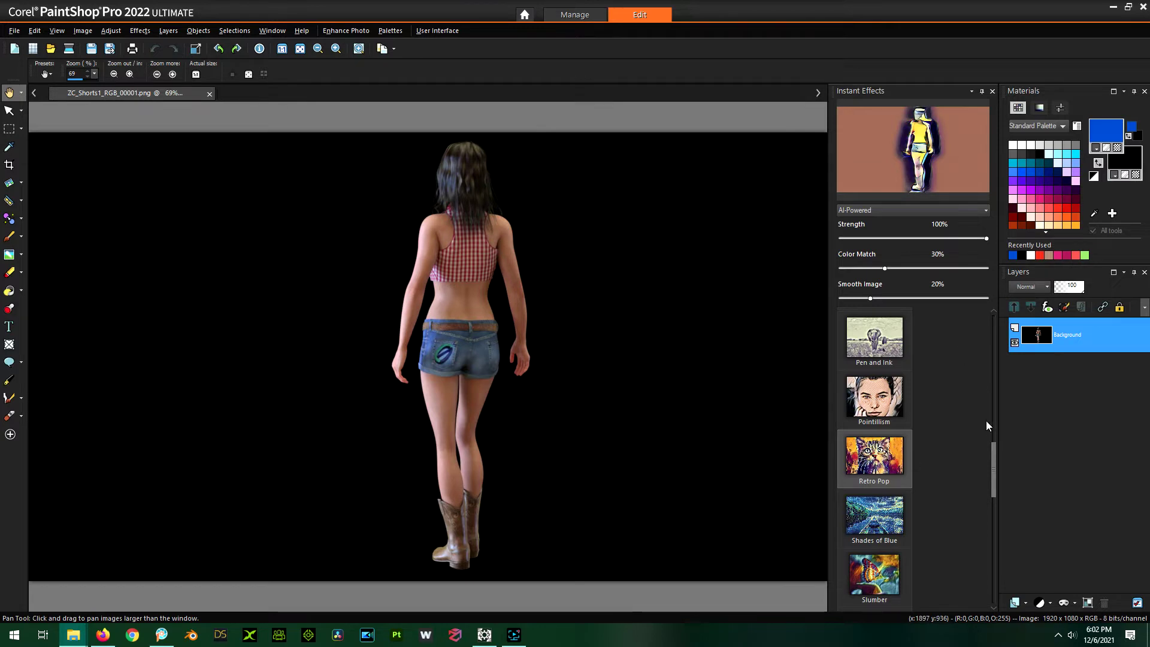
left_click_drag(993, 455, 987, 319)
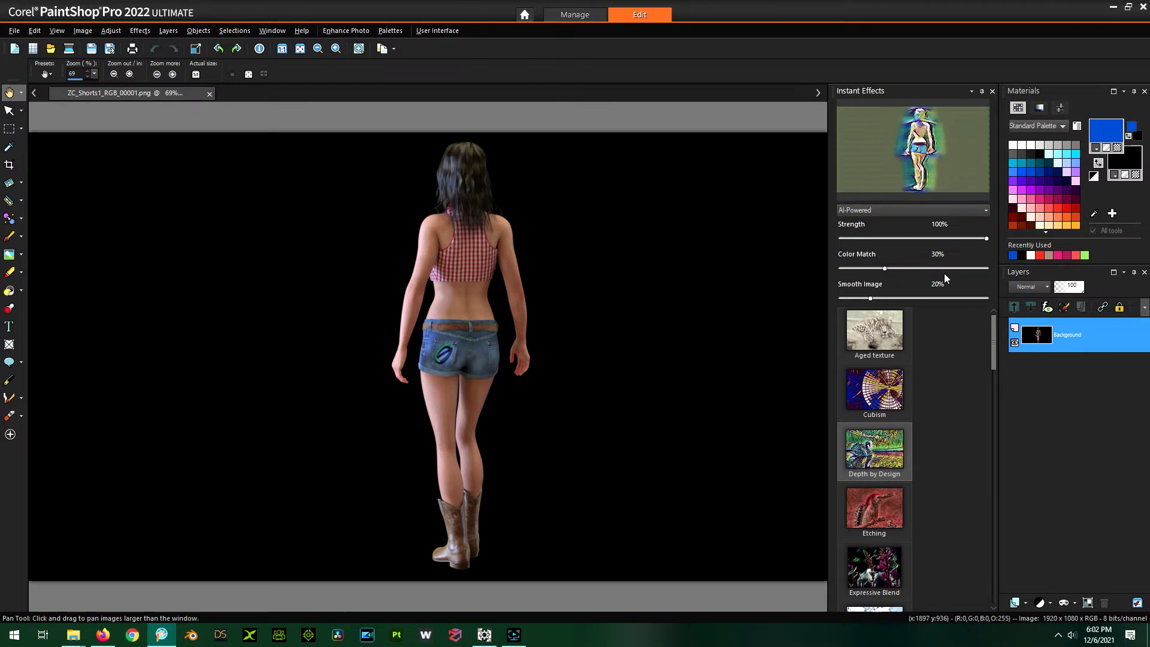
- Tune Depth by Design to Strength 100%, Color Match 100%, and Smooth Image 20%
mouse_move(986, 239)
left_mouse_down()
mouse_move(846, 242)
mouse_move(895, 228)
mouse_move(999, 225)
left_mouse_up()
left_click(886, 269)
left_click_drag(887, 270, 993, 268)
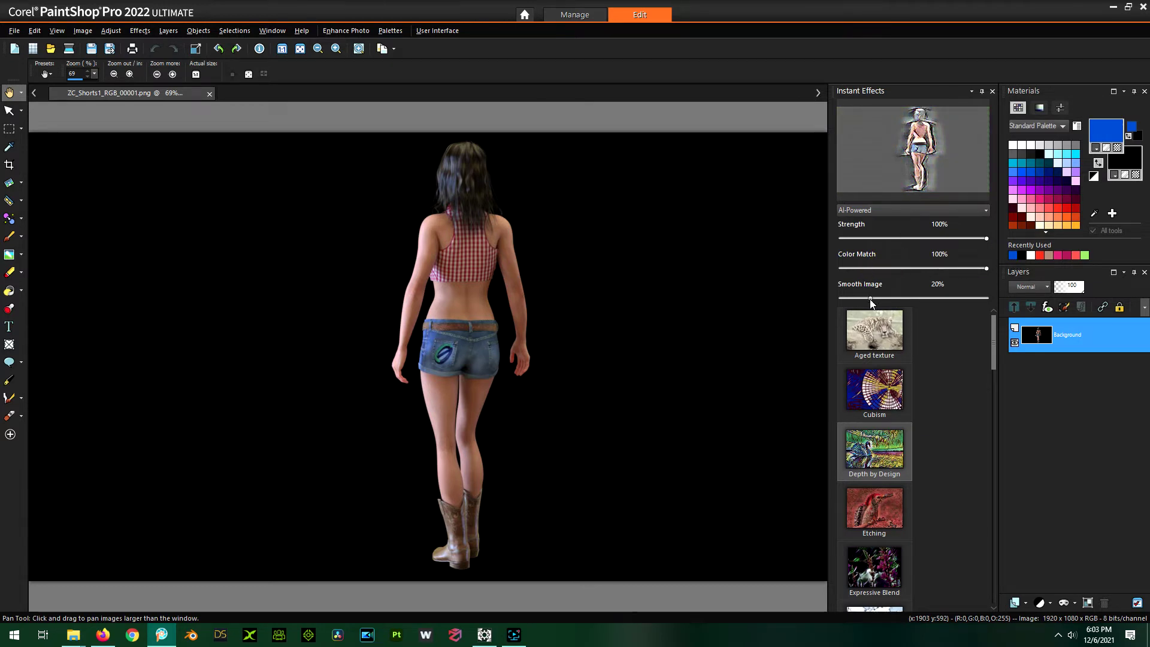
mouse_move(872, 299)
left_mouse_down()
mouse_move(843, 306)
mouse_move(1005, 300)
mouse_move(870, 307)
left_mouse_up()
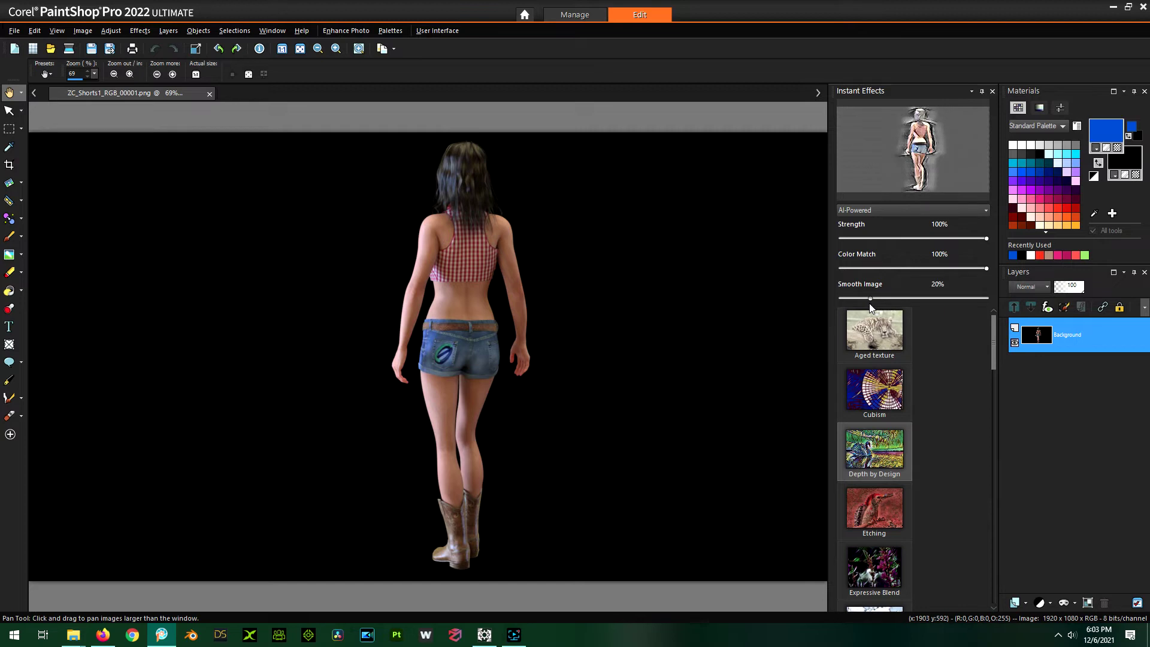
double_click(874, 452)
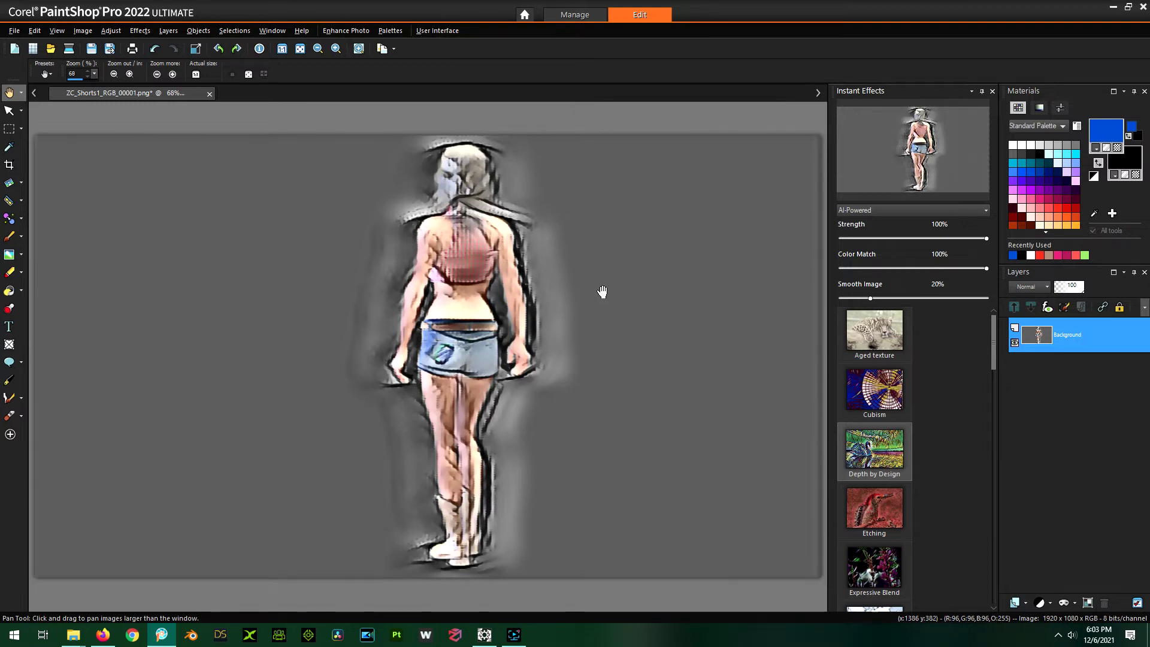
scroll(602, 292, "down", 2)
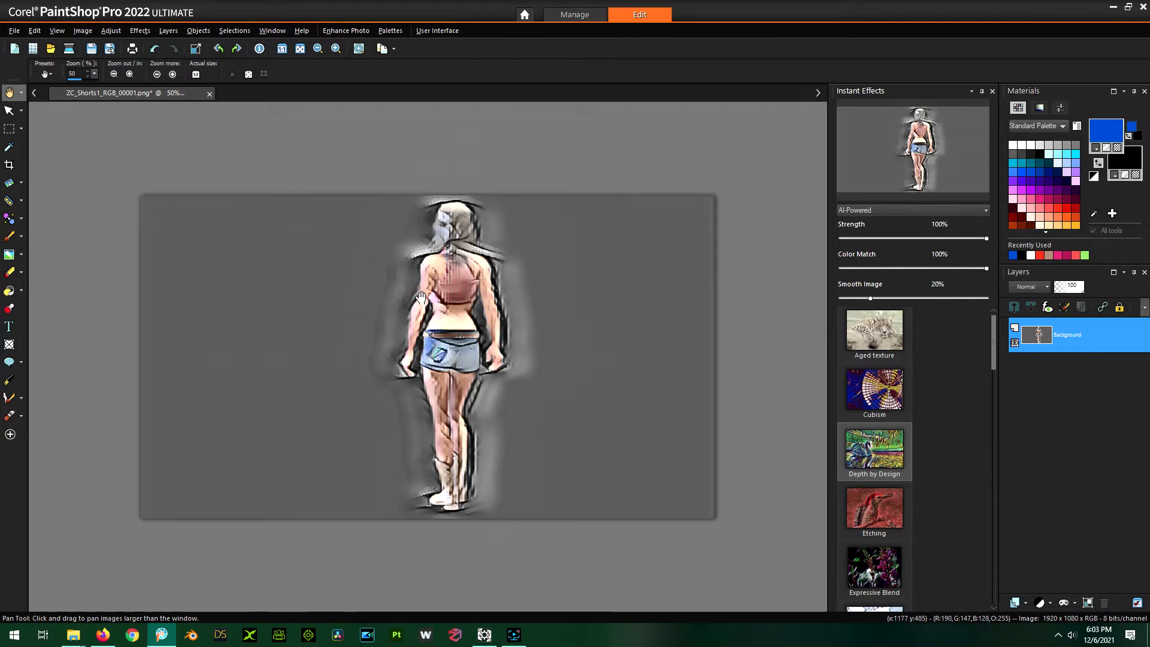
left_click(154, 54)
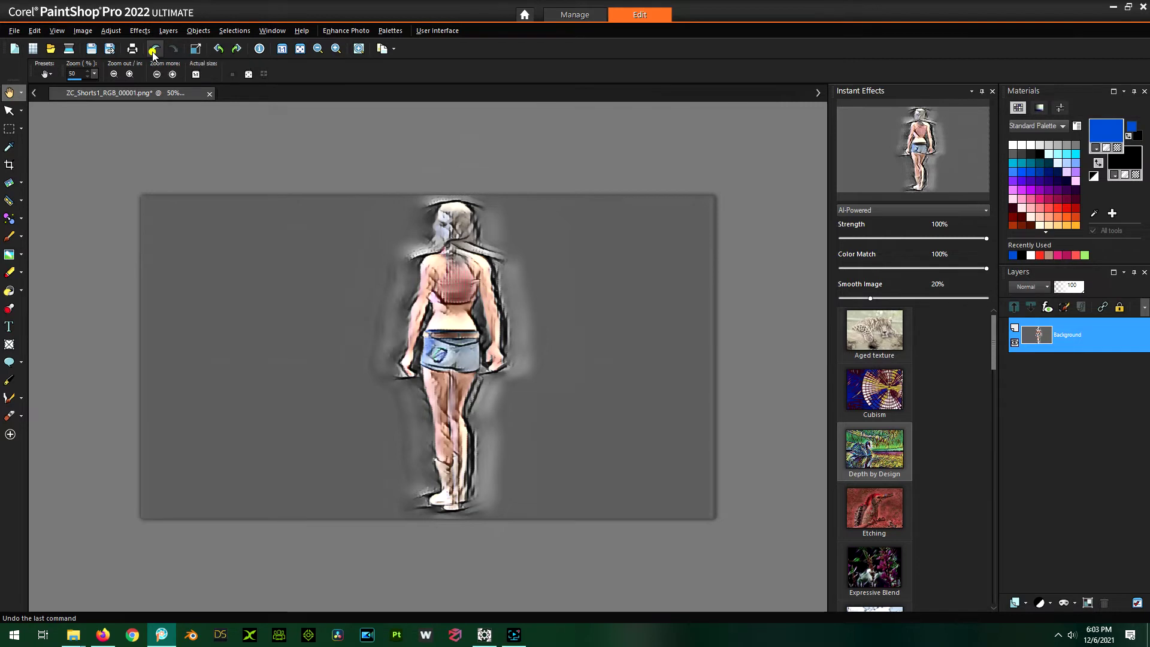
key("ctrl+w")
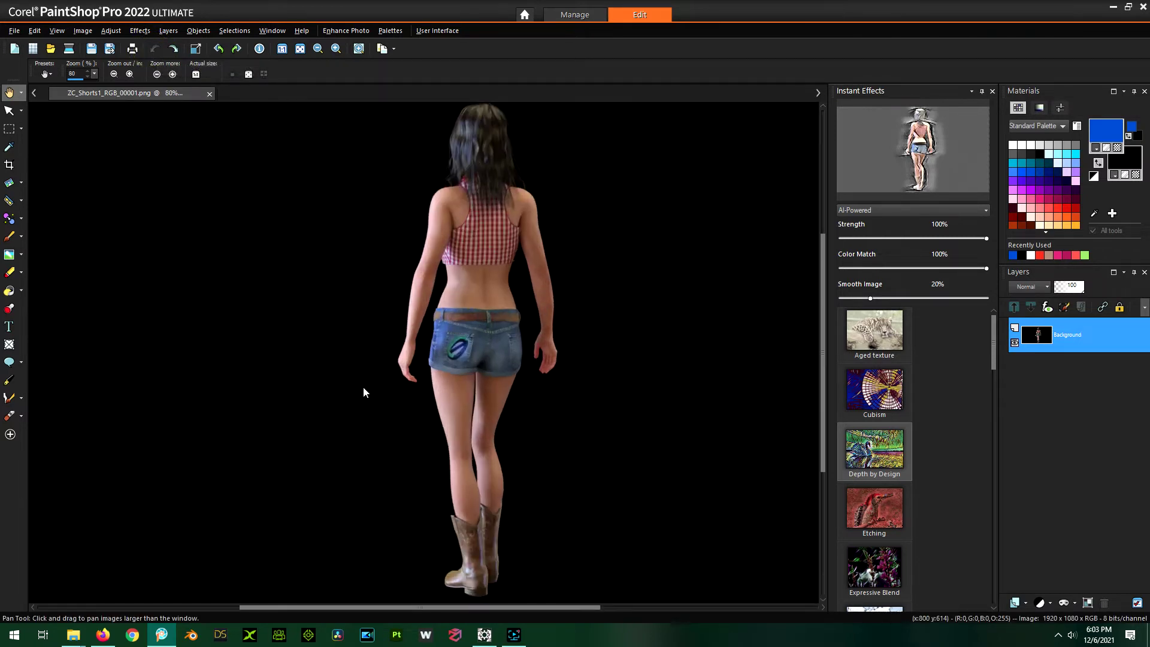
scroll(363, 387, "down", 1)
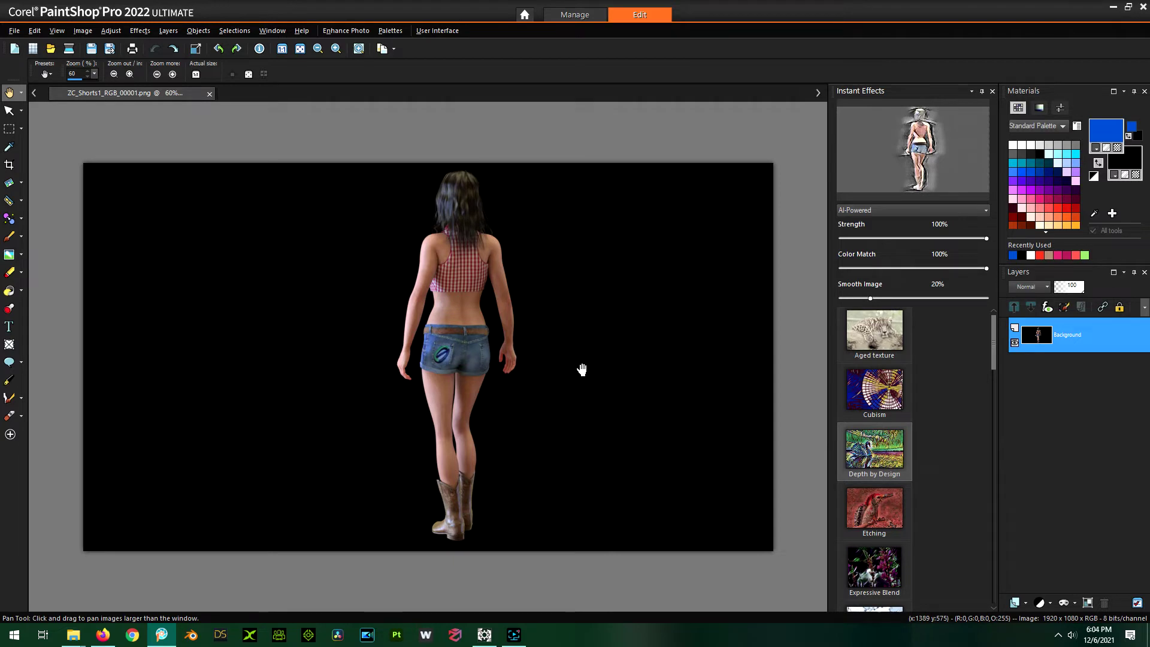
- Start recording a script and apply the Depth by Design effect to the frame
left_click(13, 31)
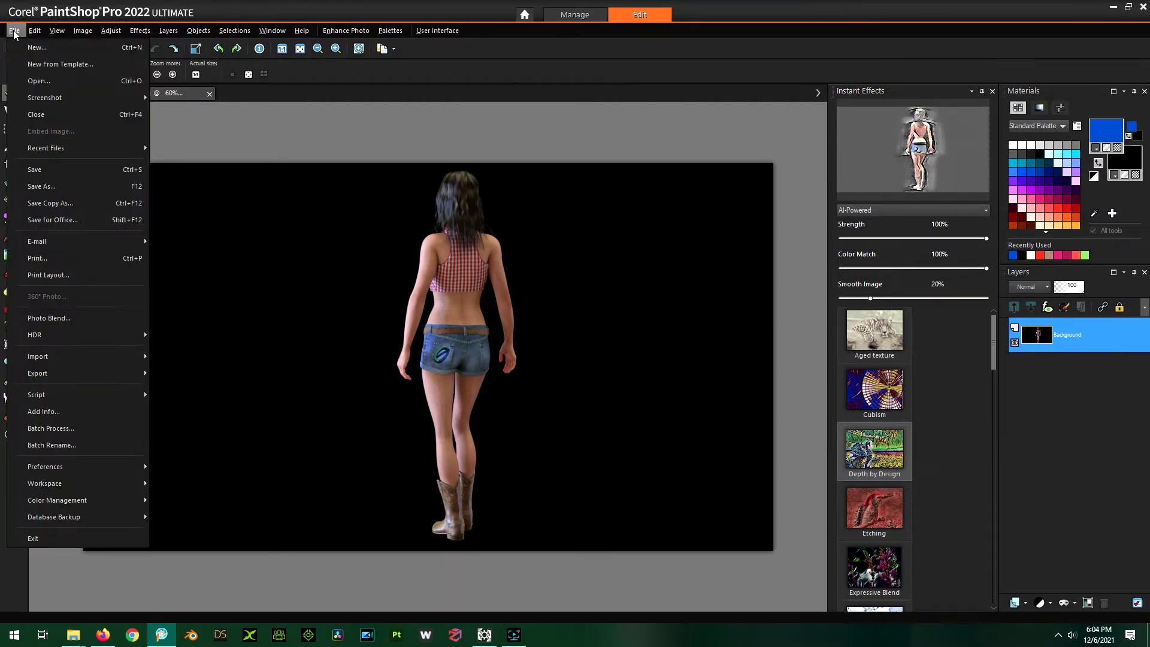
mouse_move(71, 394)
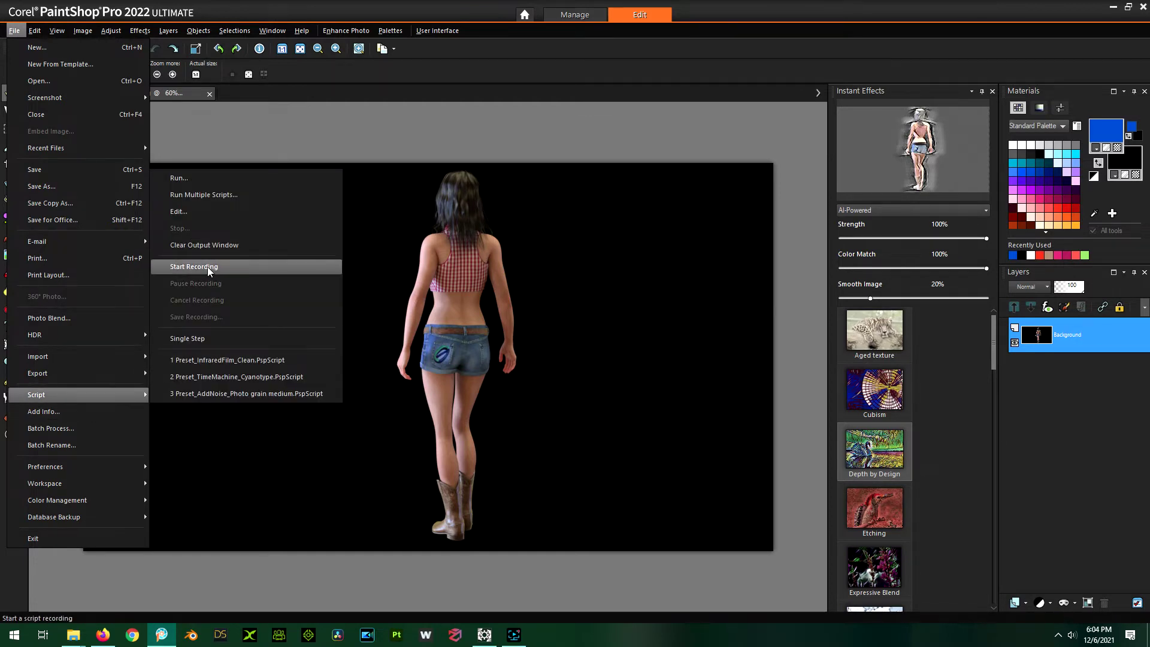
left_click(208, 268)
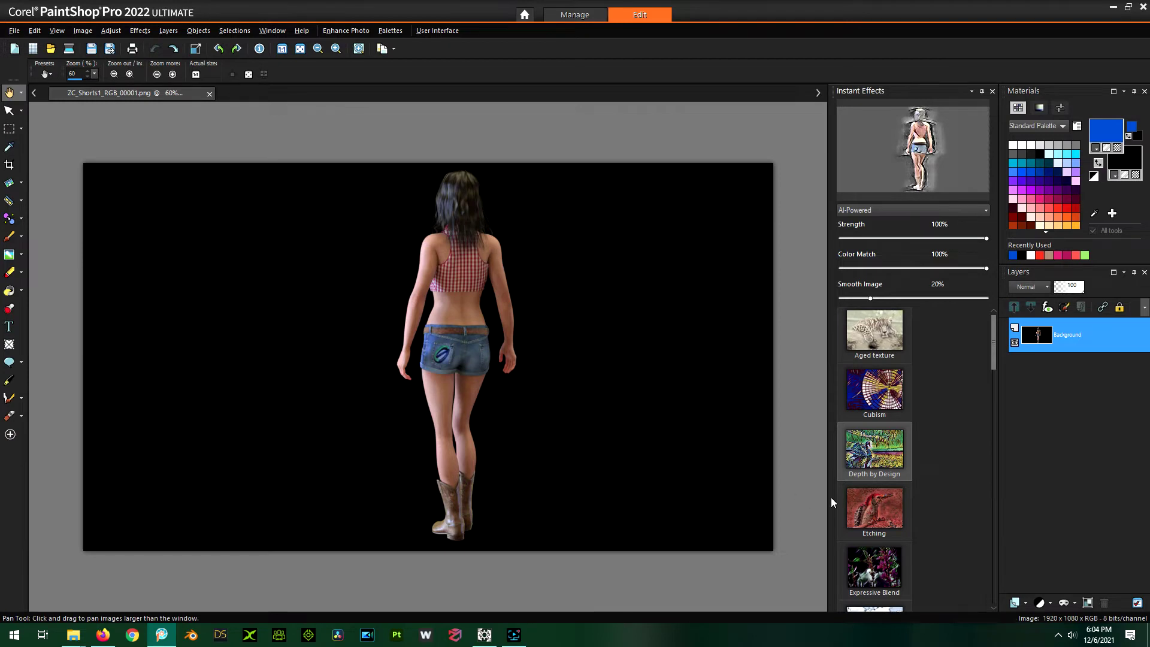
double_click(885, 437)
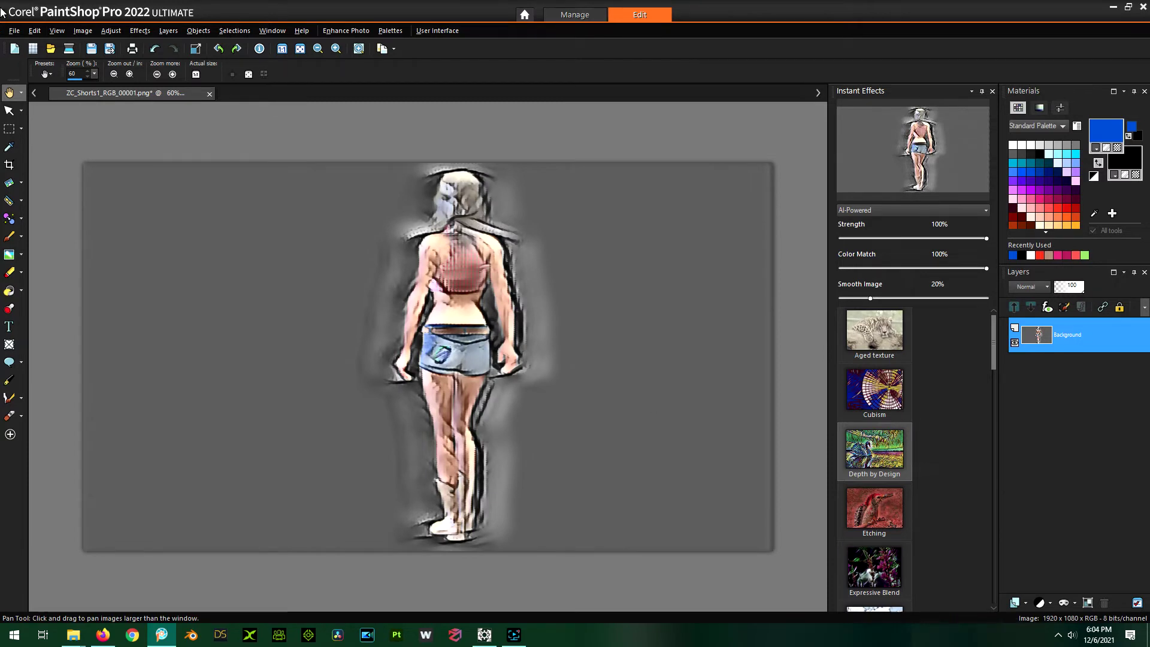
- Stop recording and save the script as !CoolThing.PspScript in Scripts-Restricted
left_click(15, 32)
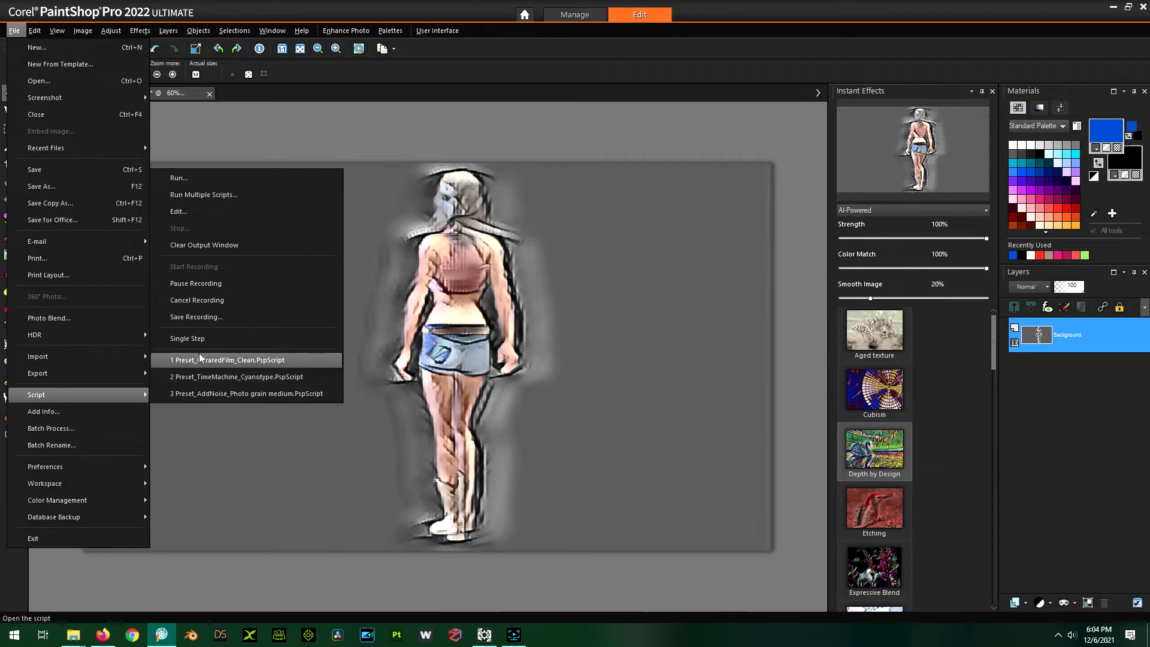
left_click(203, 317)
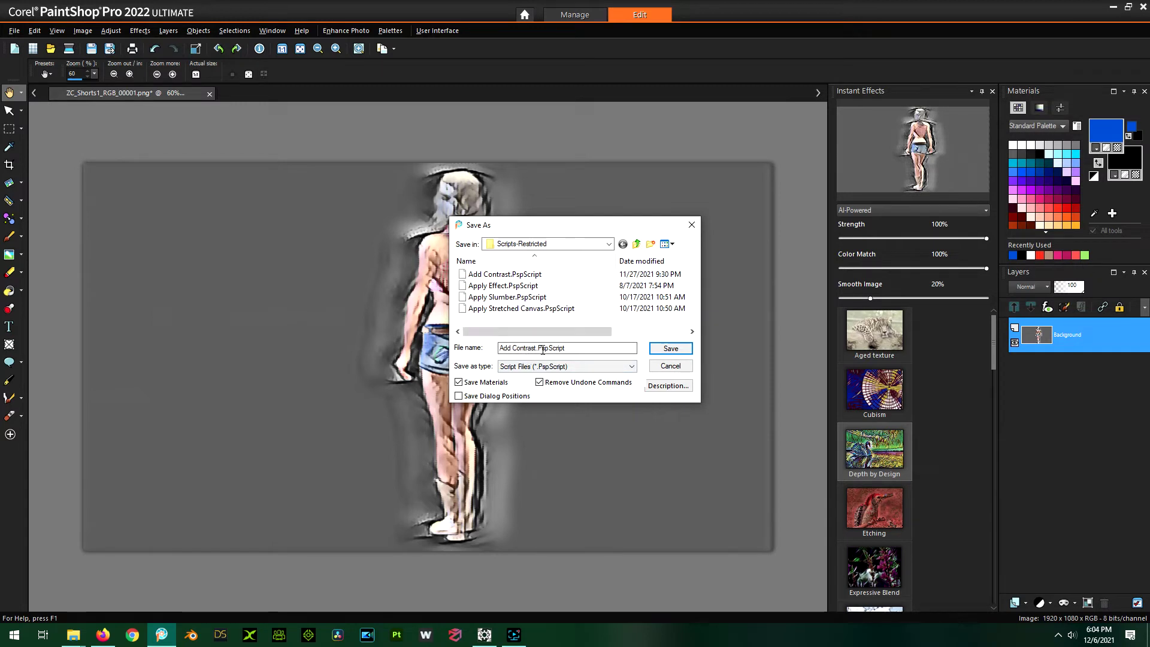
left_click_drag(537, 349, 499, 352)
key("BackSpace")
type("I")
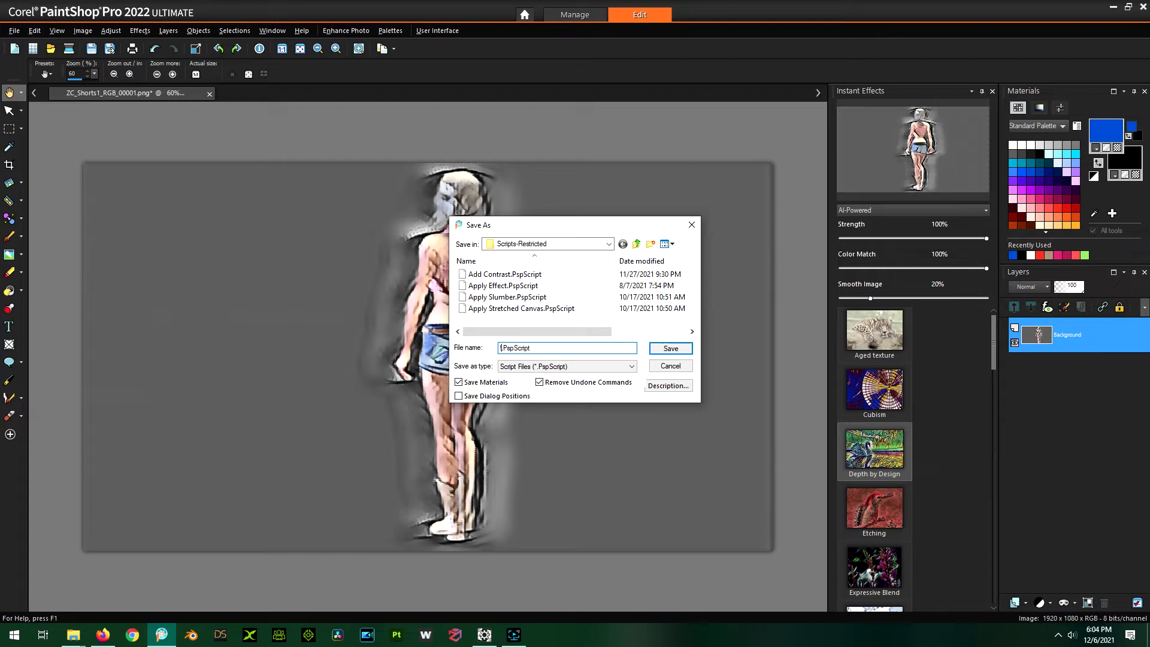
type("CoolThing")
left_click(670, 354)
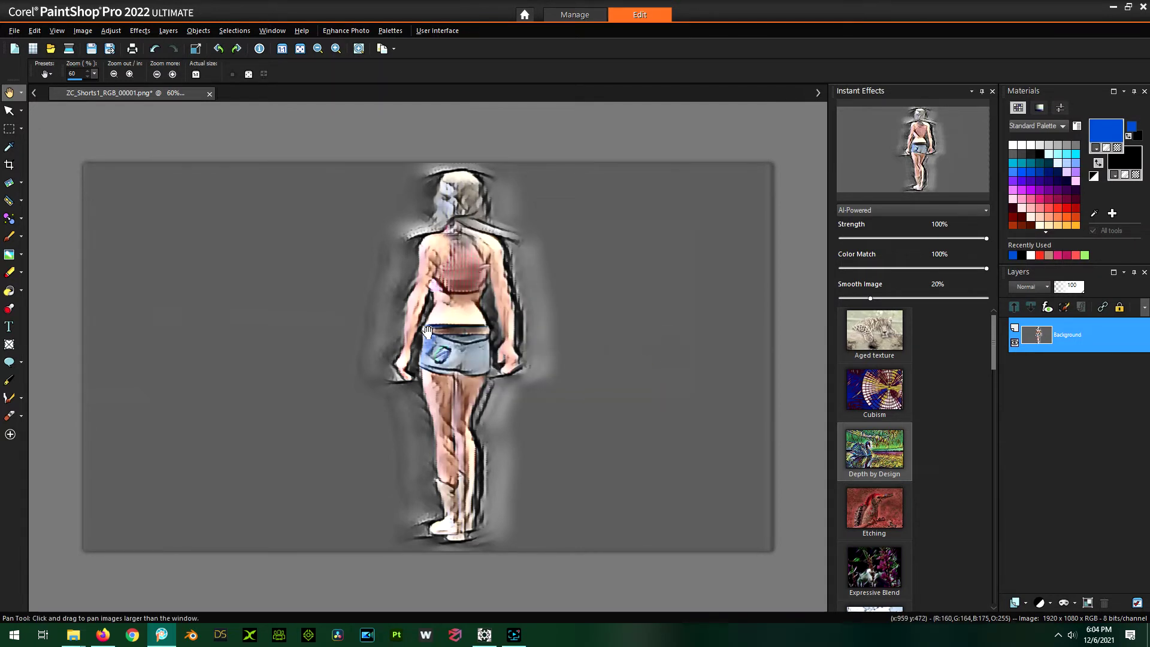
- Close the edited frame without saving, then open and reposition the ZC_Shorts1 Explorer window
left_click(209, 94)
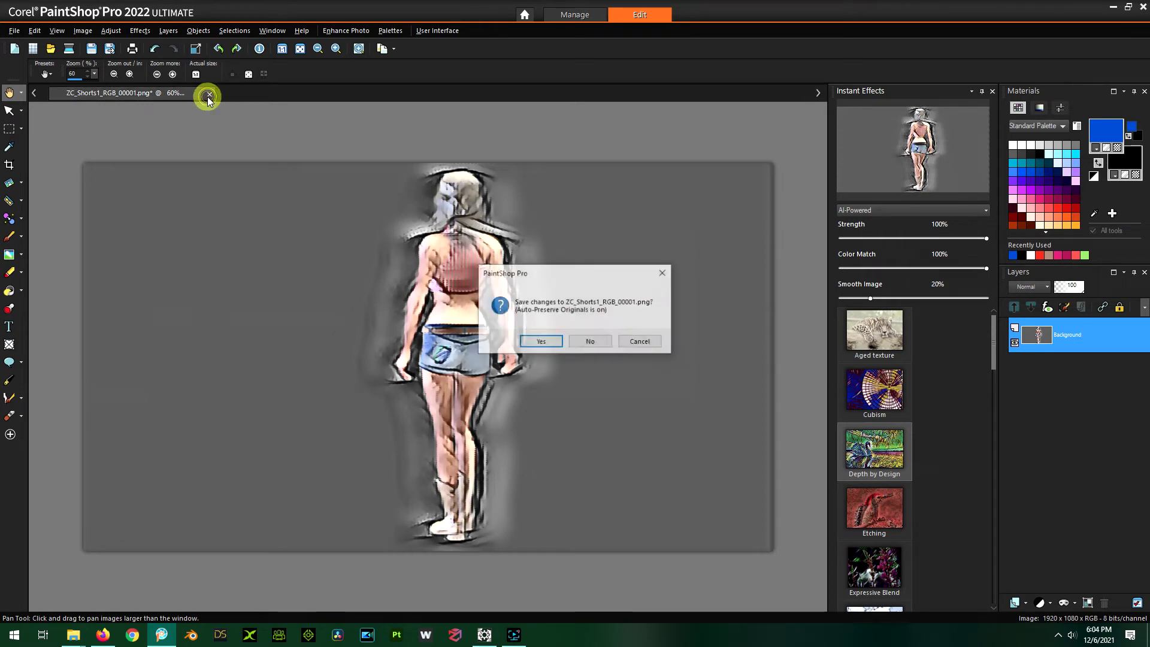
left_click(573, 343)
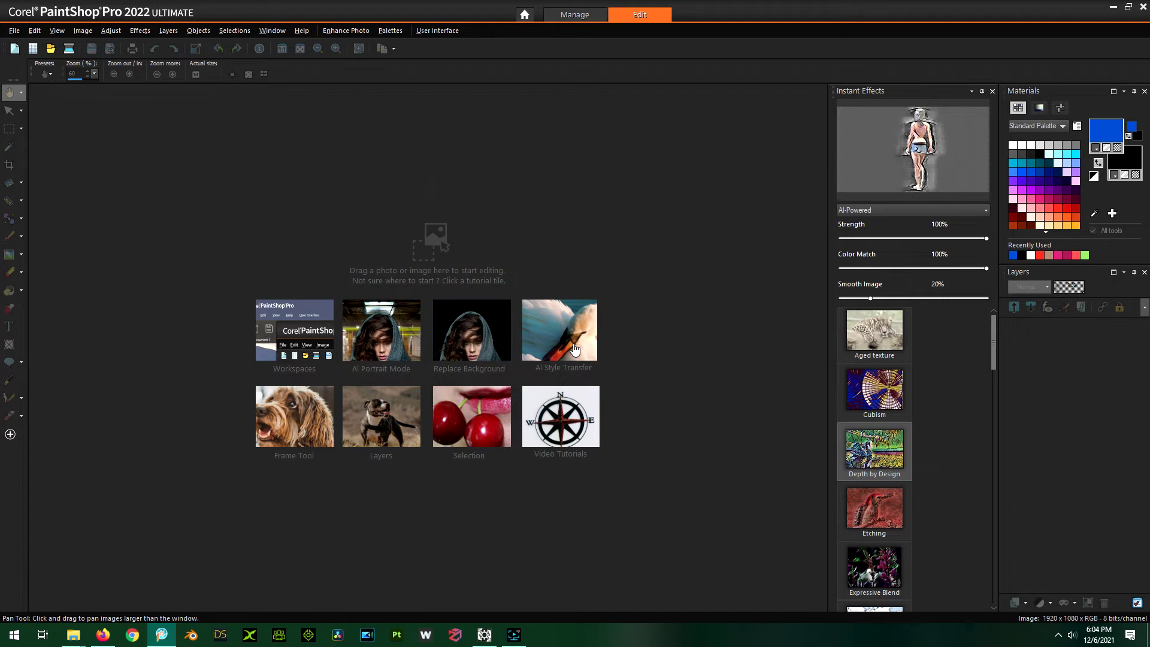
key("super+e")
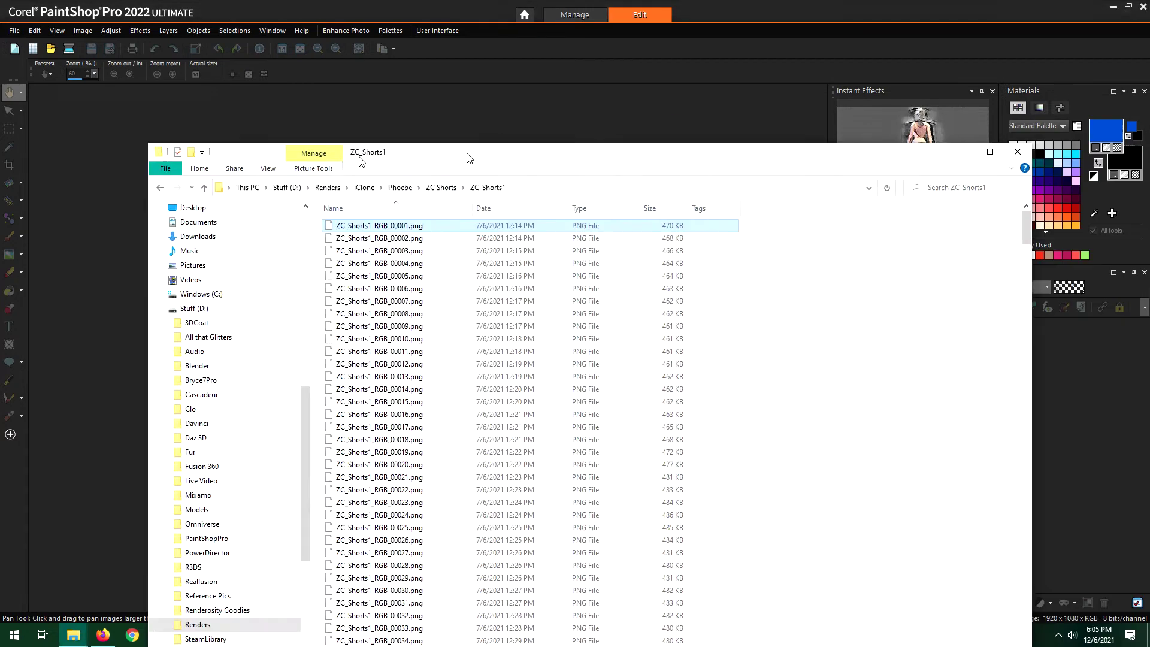
left_click_drag(464, 154, 379, 34)
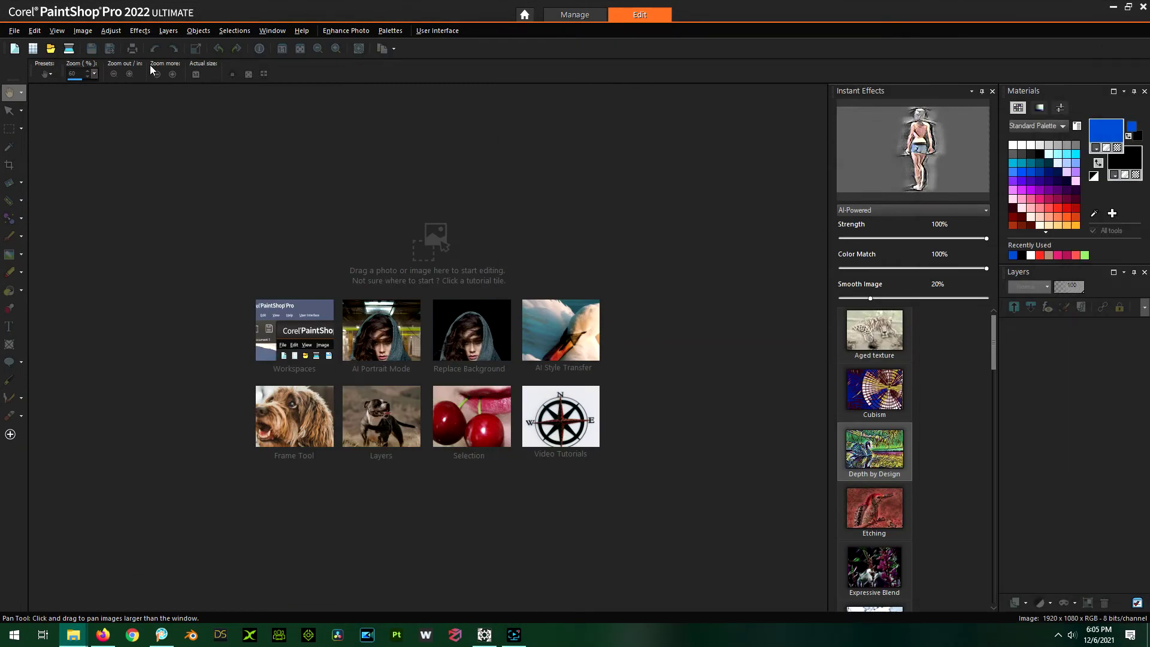
- In Batch Process, remove Artistic.jpg and add all 450 ZC_Shorts1 frames
left_click(15, 31)
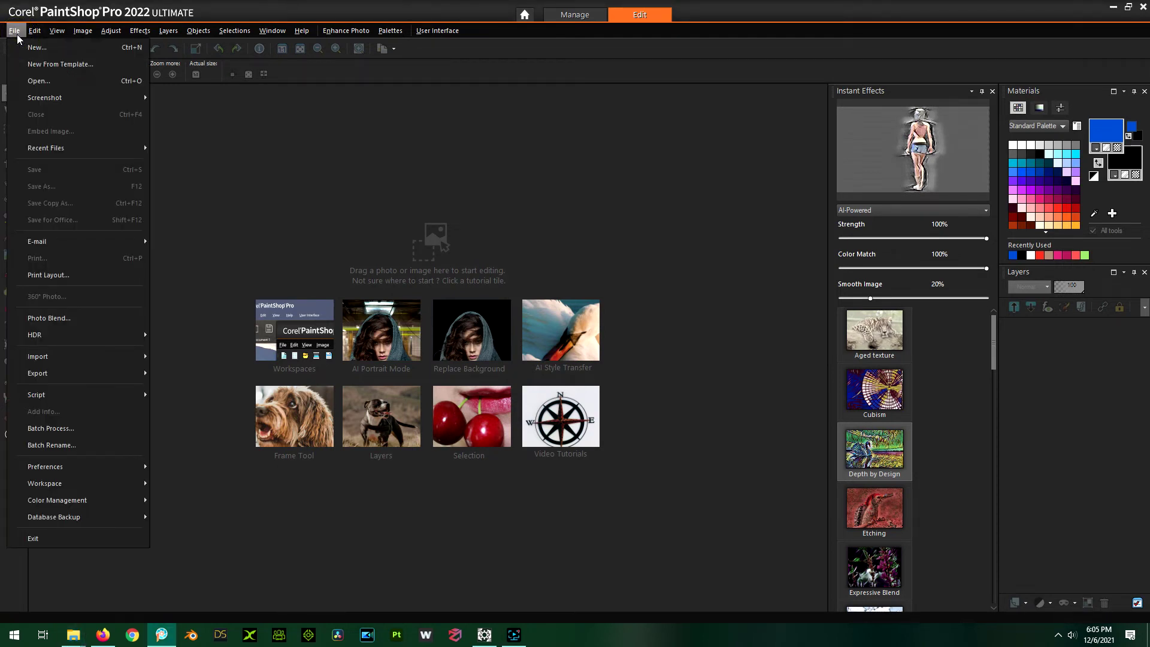
left_click(64, 428)
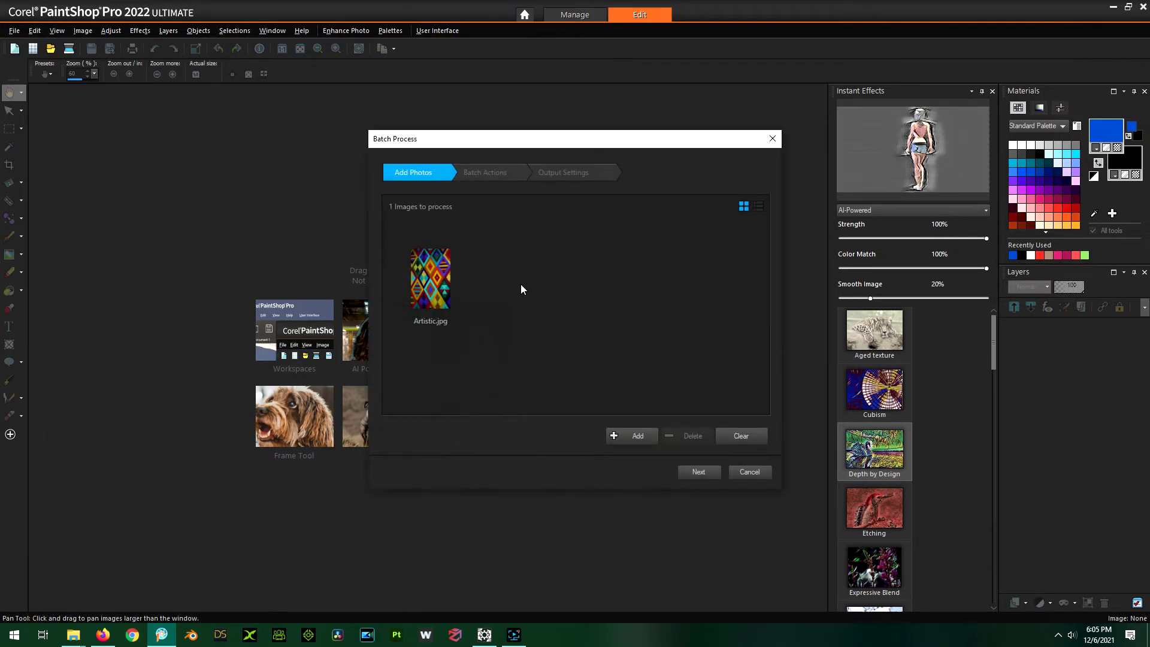
left_click(440, 272)
left_click(464, 242)
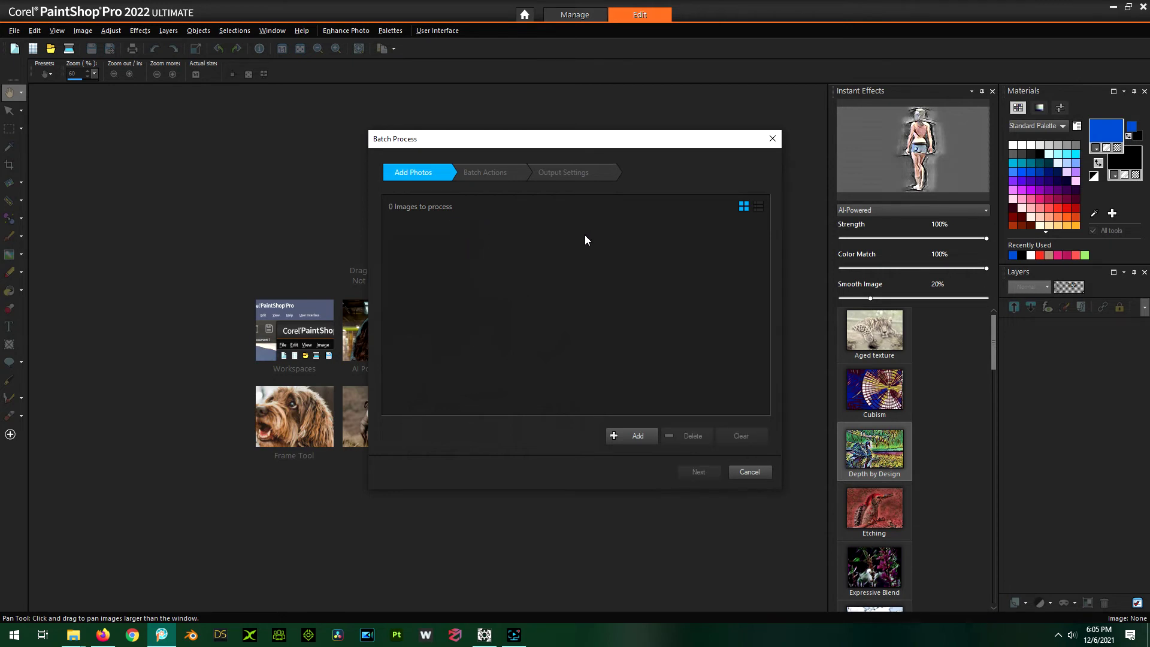
left_click(630, 436)
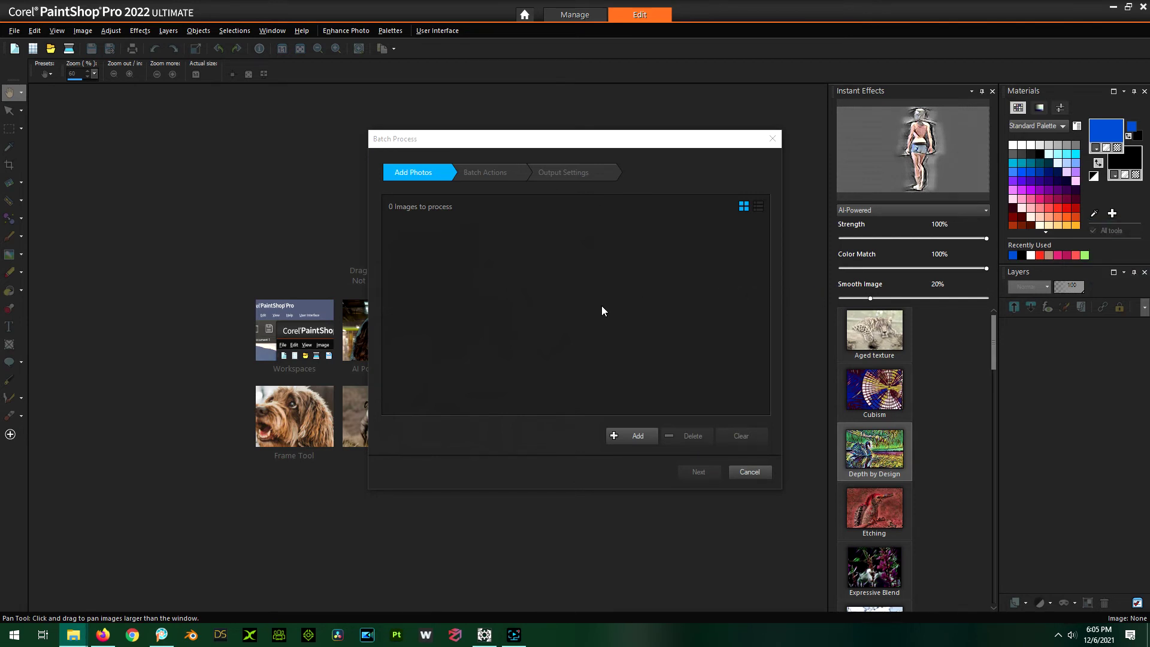
left_click(630, 437)
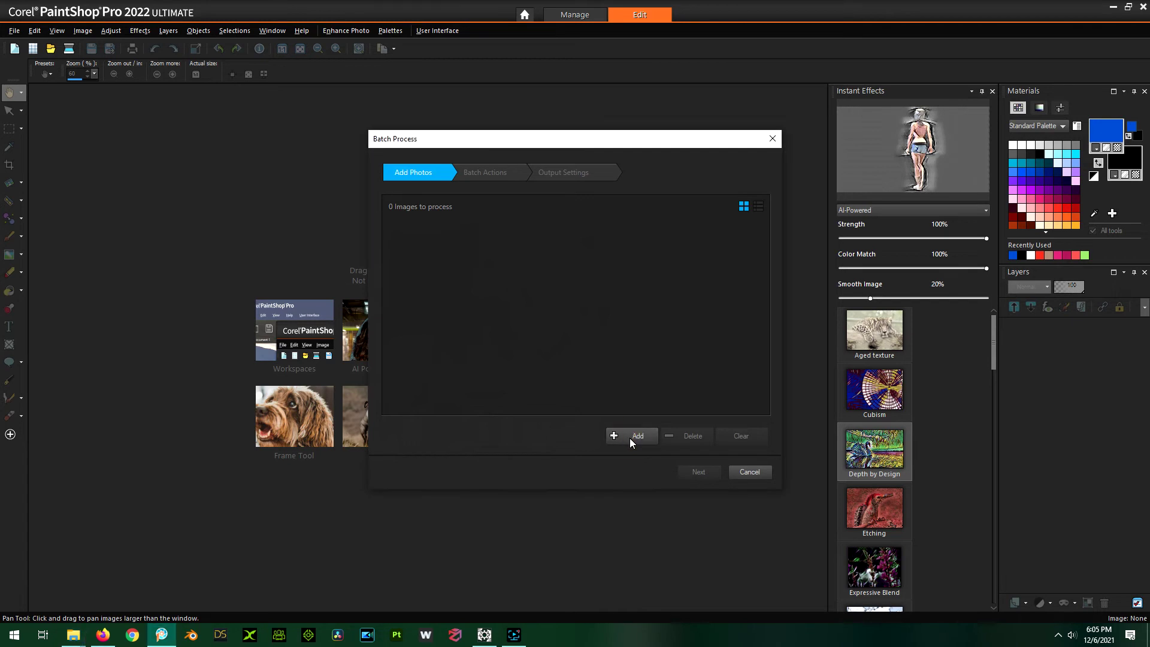
left_click(630, 437)
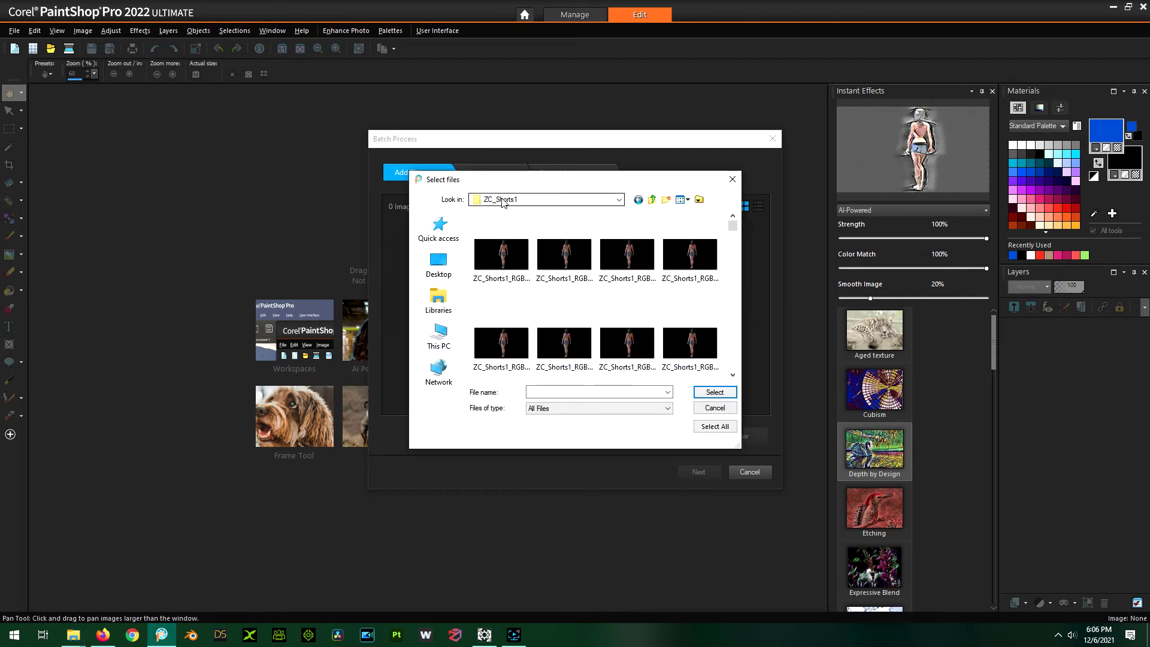
left_click(716, 427)
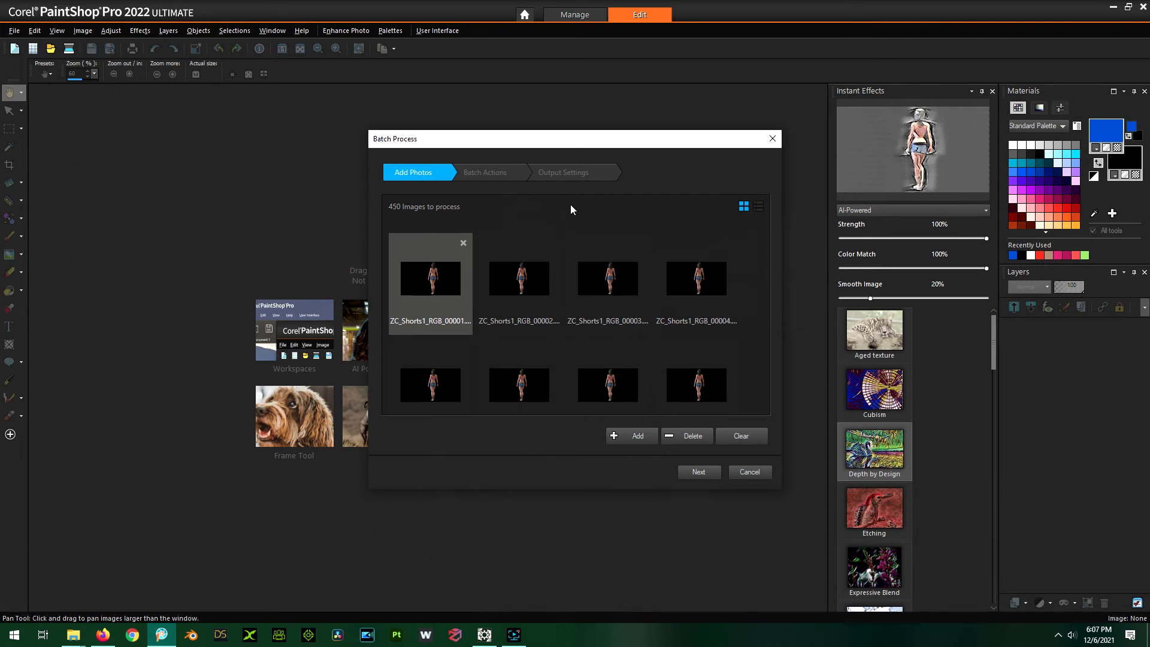
- Choose the !CoolThing script as the batch action and continue to Output Settings
left_click(697, 472)
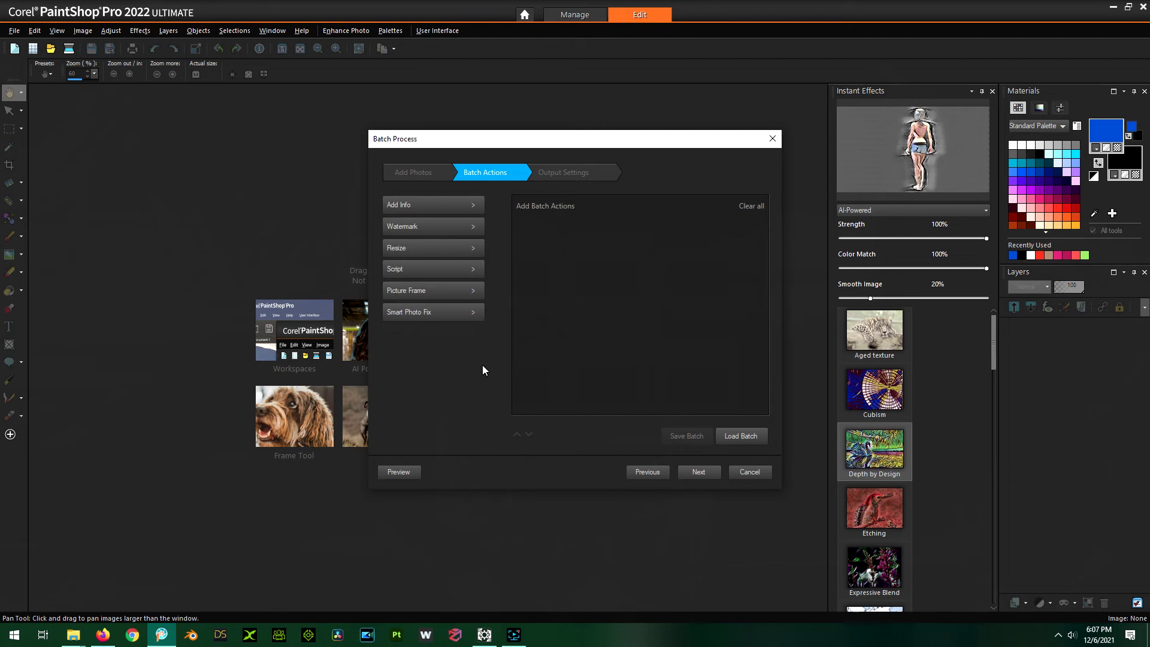
left_click(419, 268)
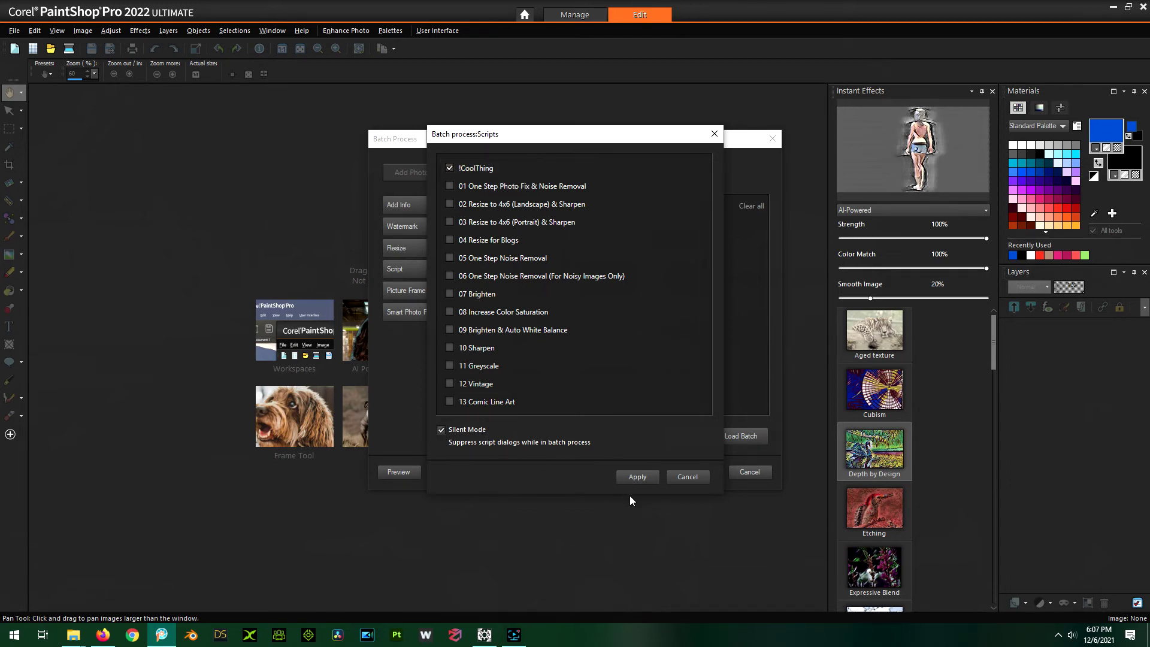
left_click(637, 477)
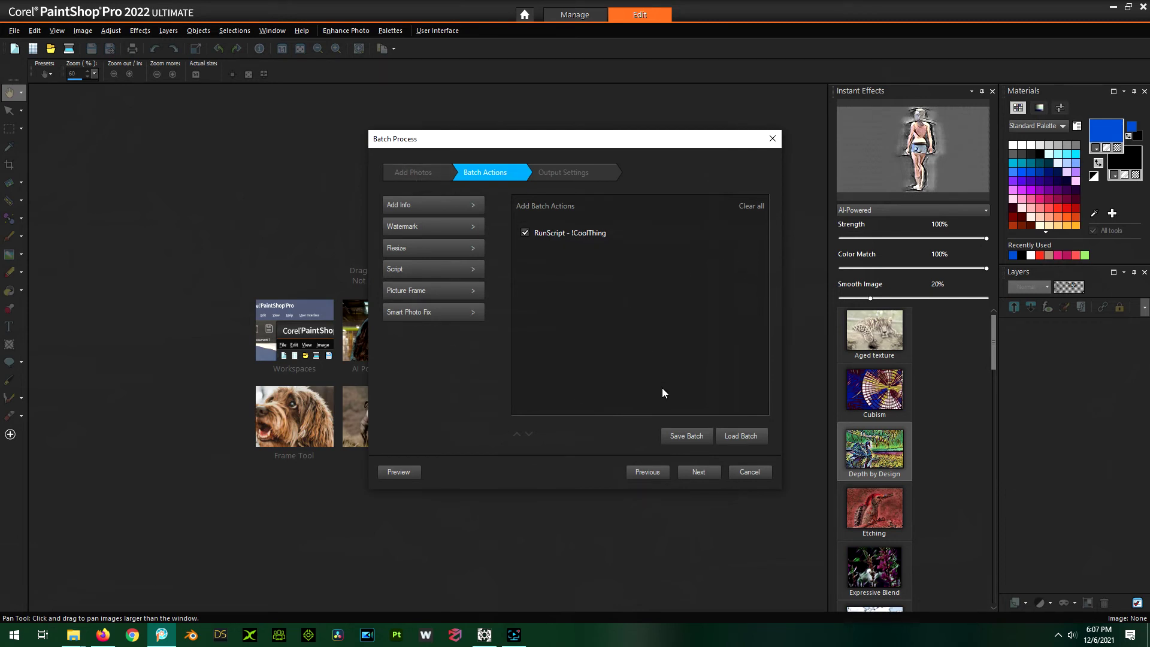
left_click(703, 475)
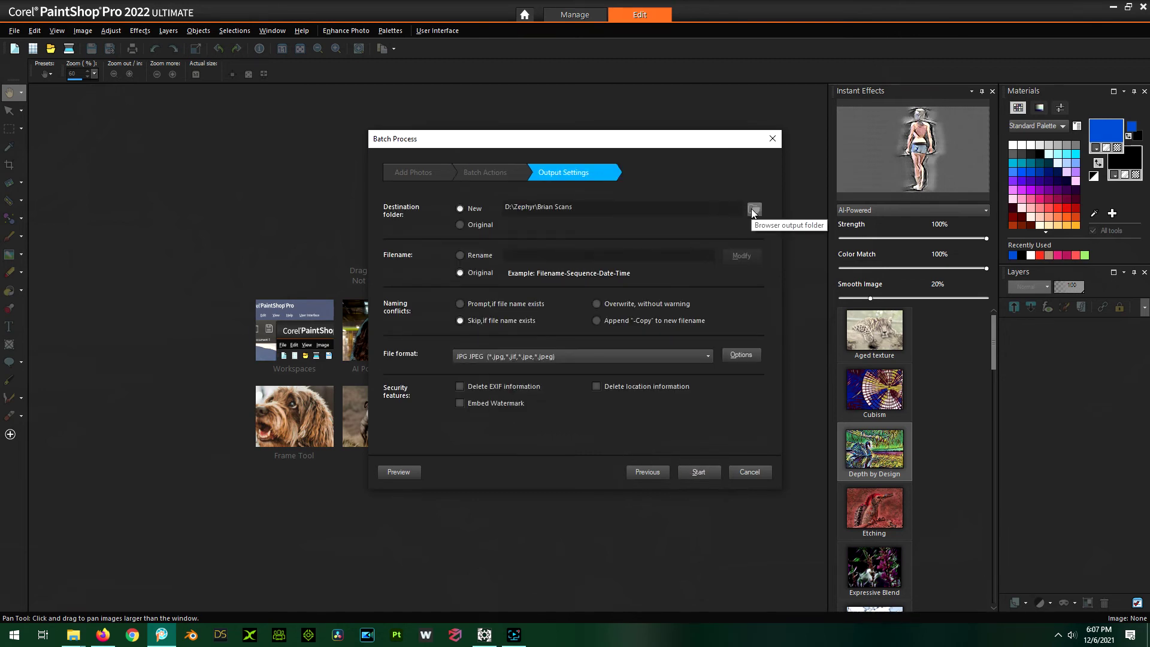
- Output to the Desktop CoolThing folder in PNG Portable Network Graphics format and start the batch
left_click(754, 208)
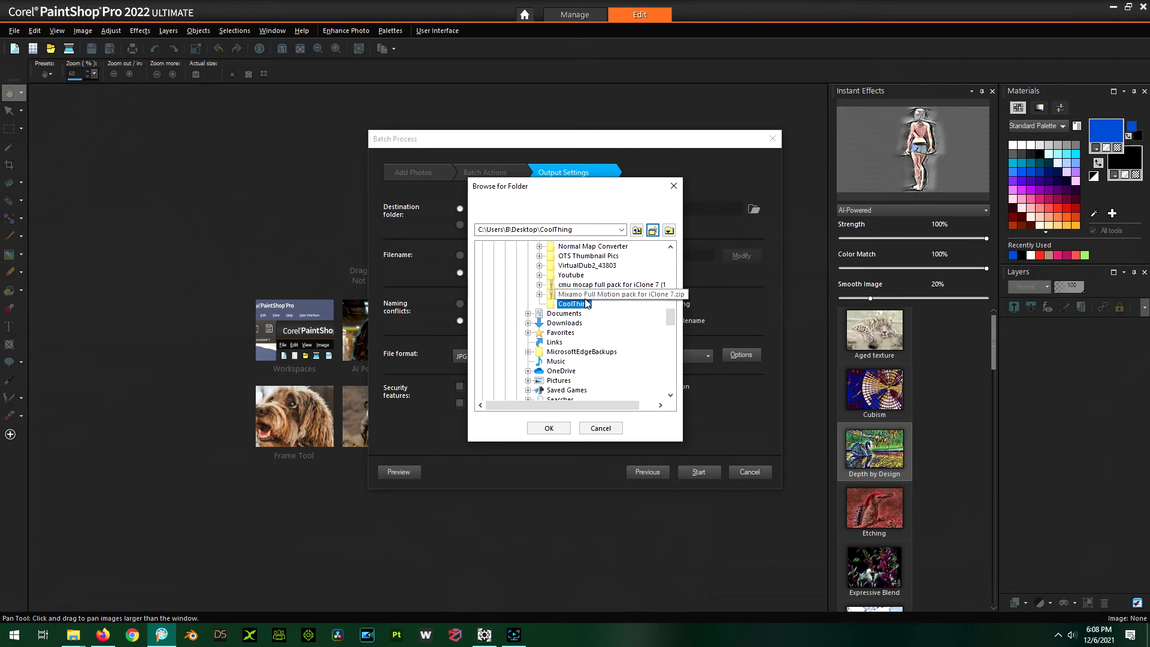
left_click(547, 427)
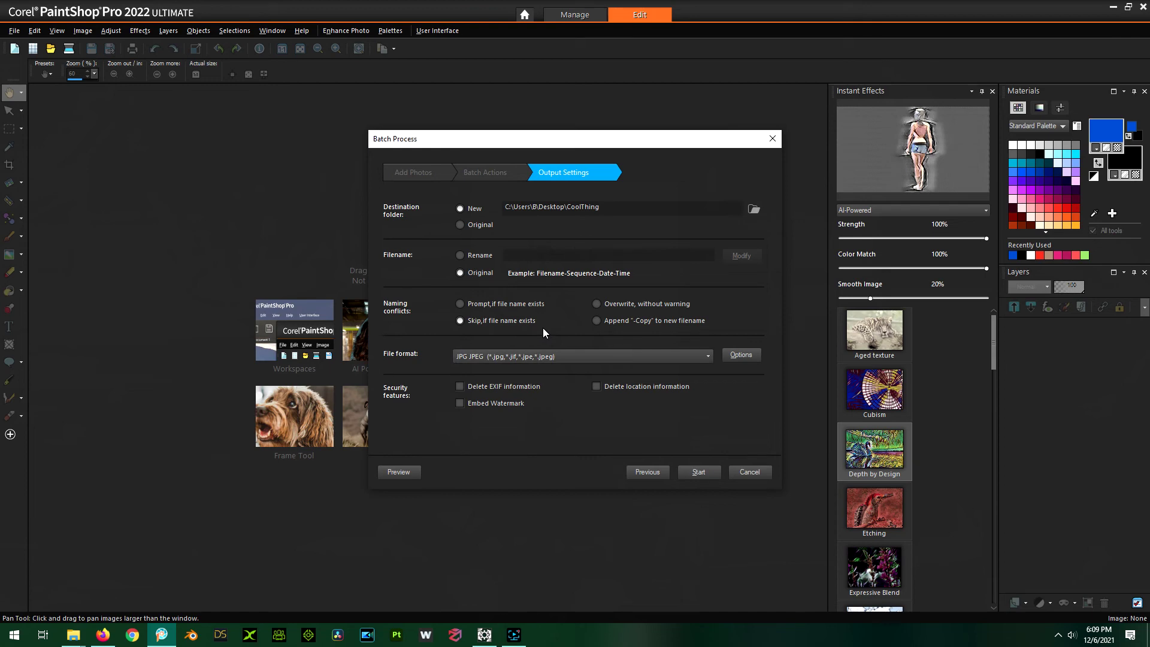
left_click(581, 352)
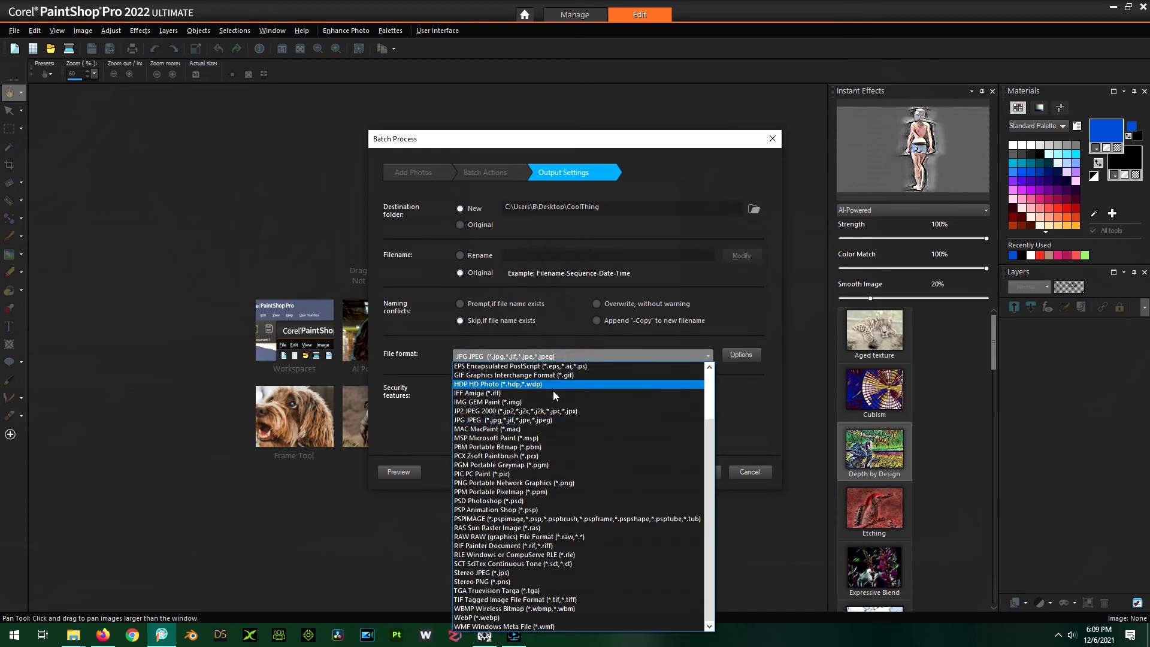
scroll(552, 395, "up", 3)
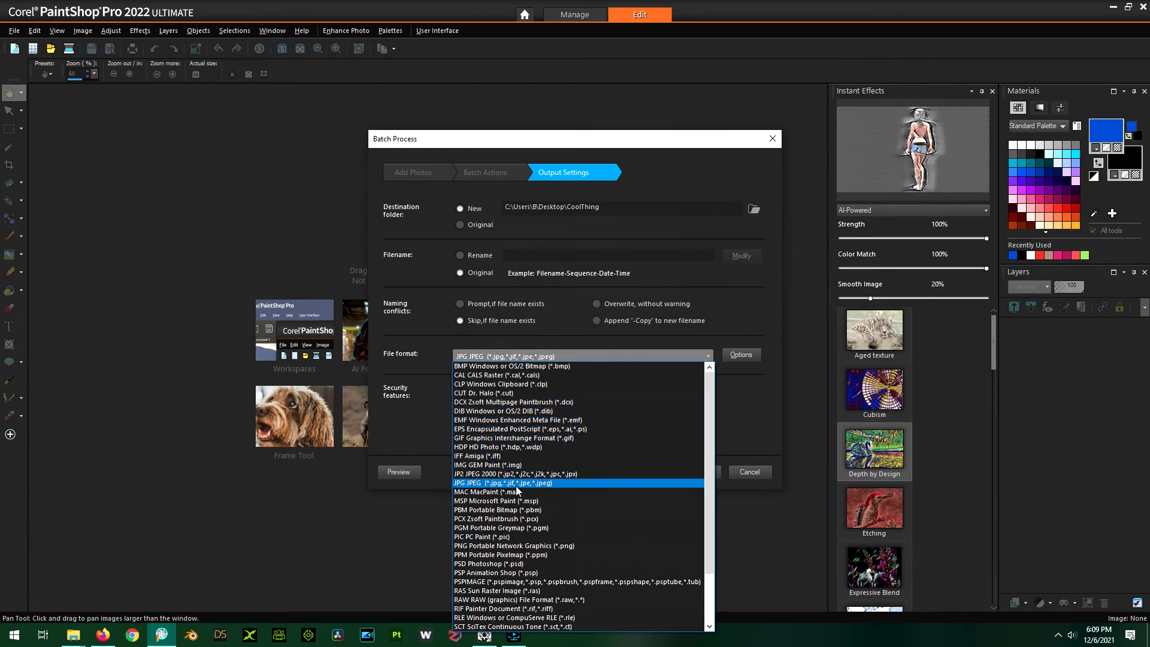
left_click(514, 545)
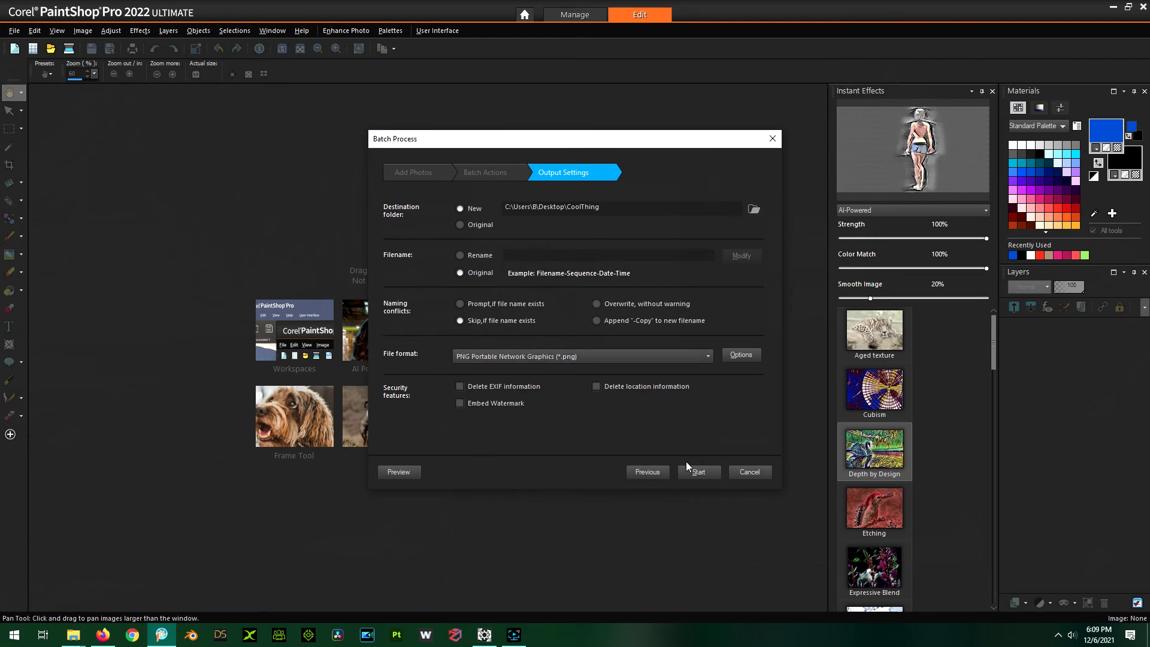
left_click(699, 473)
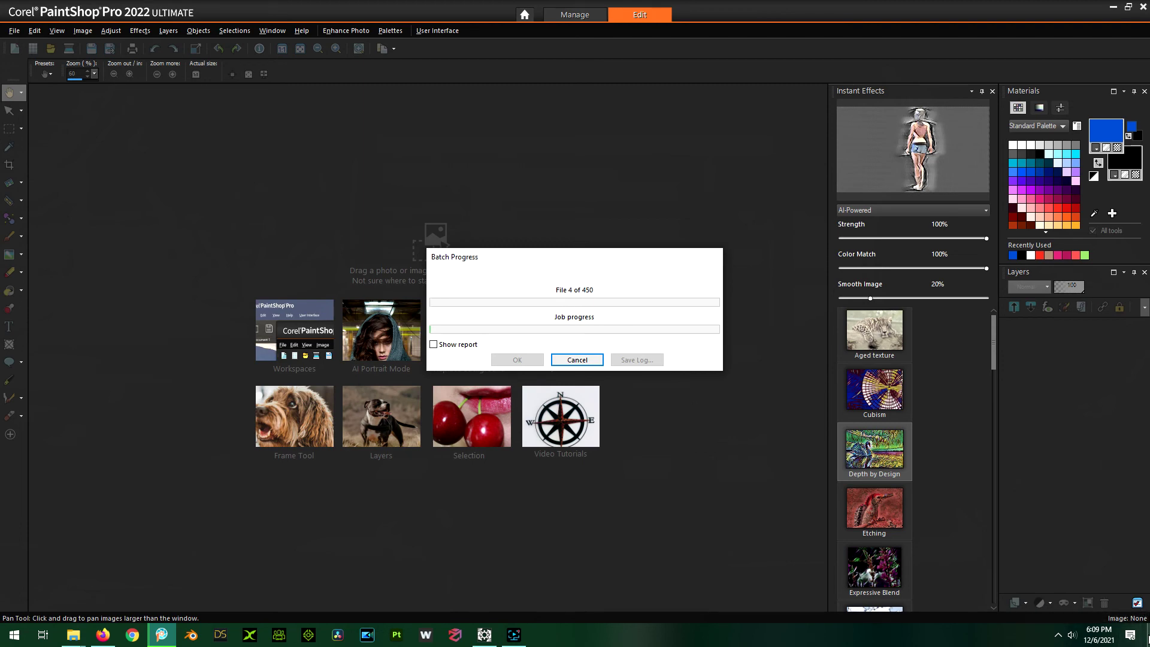
- Bring the CoolThing Explorer window forward and maximize it to watch processed frames arrive
left_click(1147, 634)
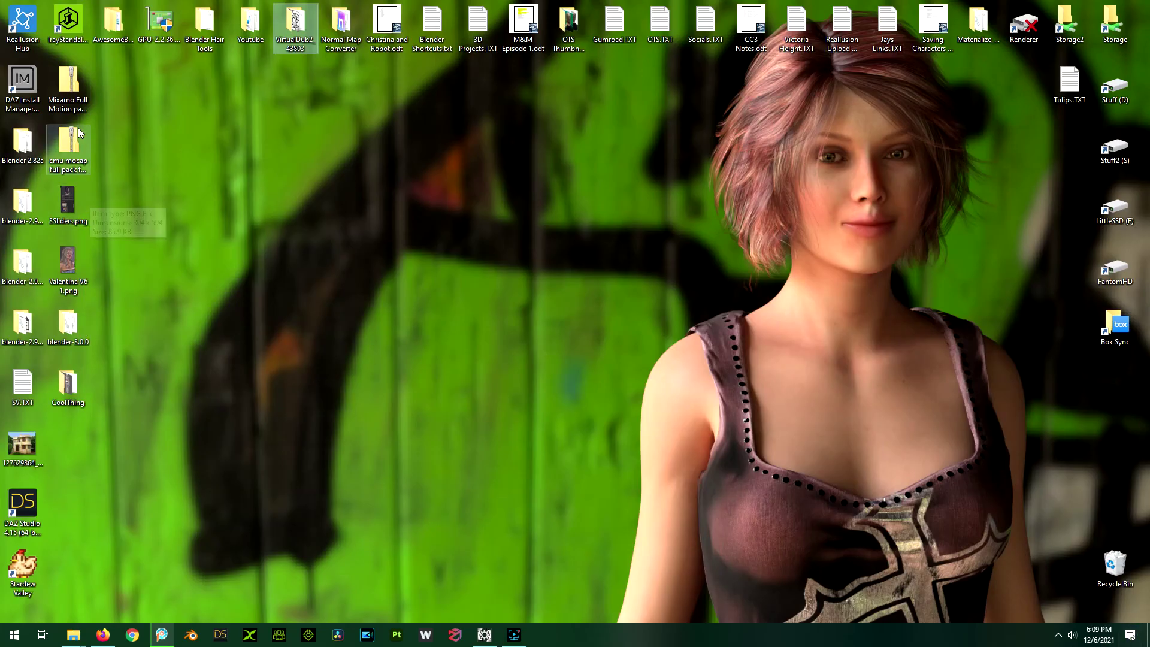
key("super+d")
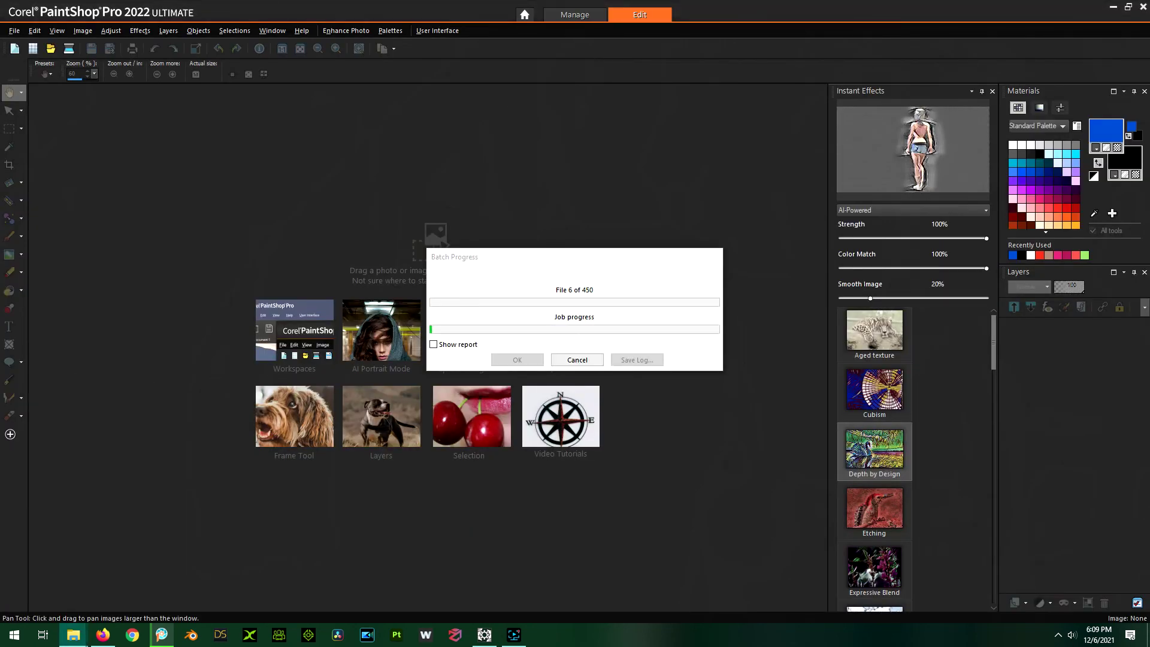
key("alt+Tab")
double_click(298, 18)
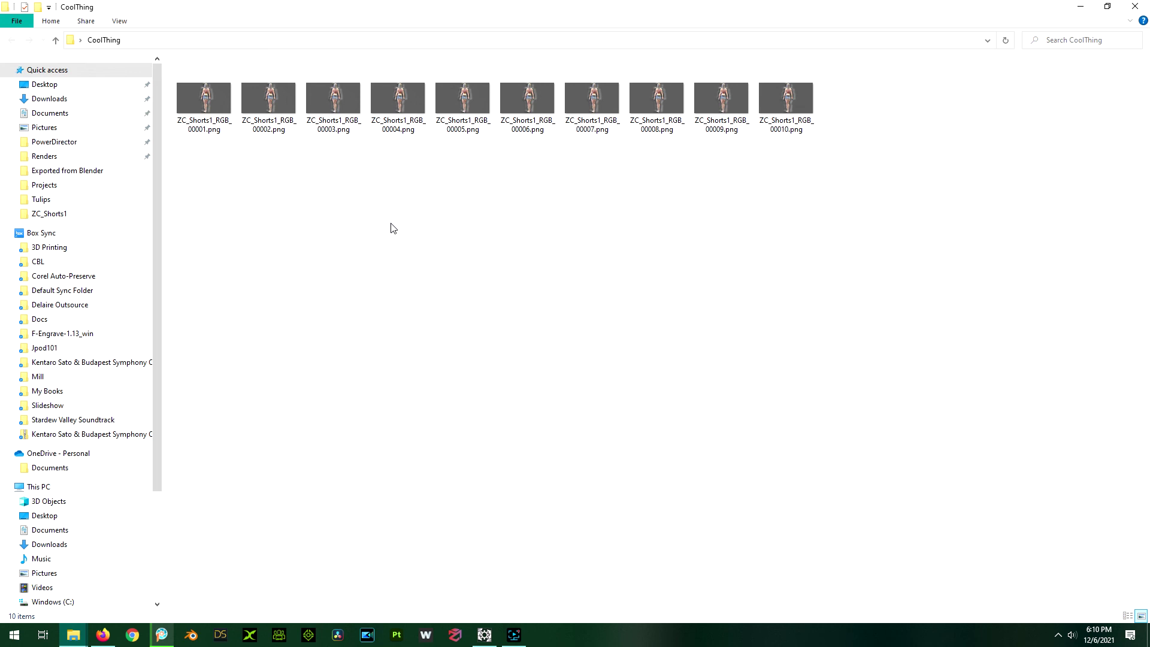
- Watch the CoolThing folder as new PNG frames like ZC_Shorts1_RGB_00011.png appear
mouse_move(484, 635)
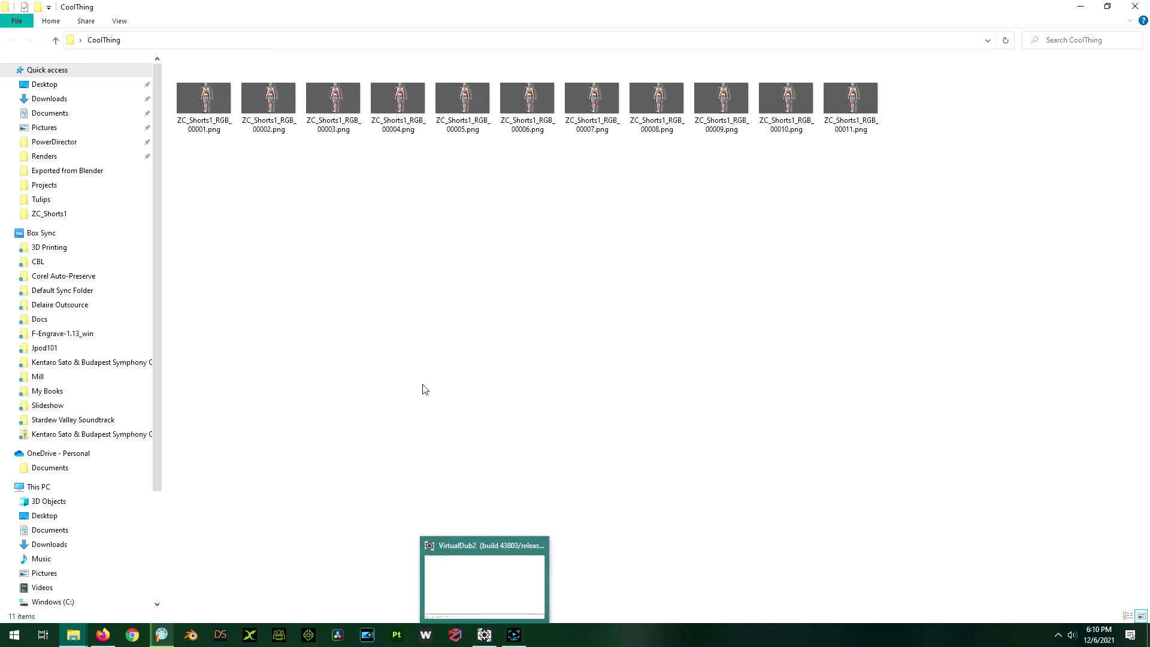